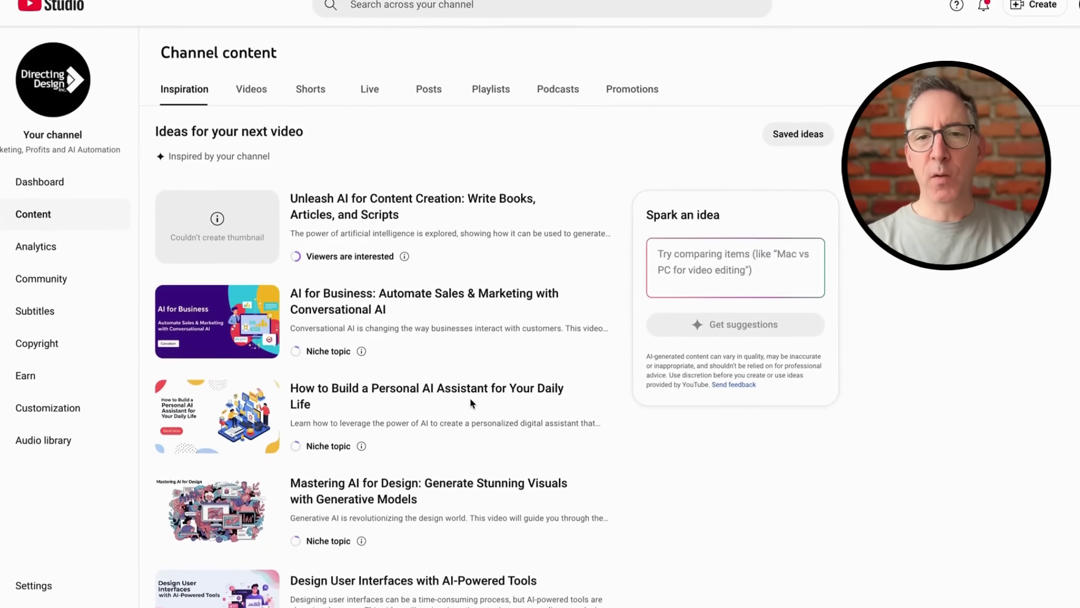
Open the saved idea 'Generate Stunning Videos with AI' and review its hooks, outline, thumbnails and titles
left_click(800, 126)
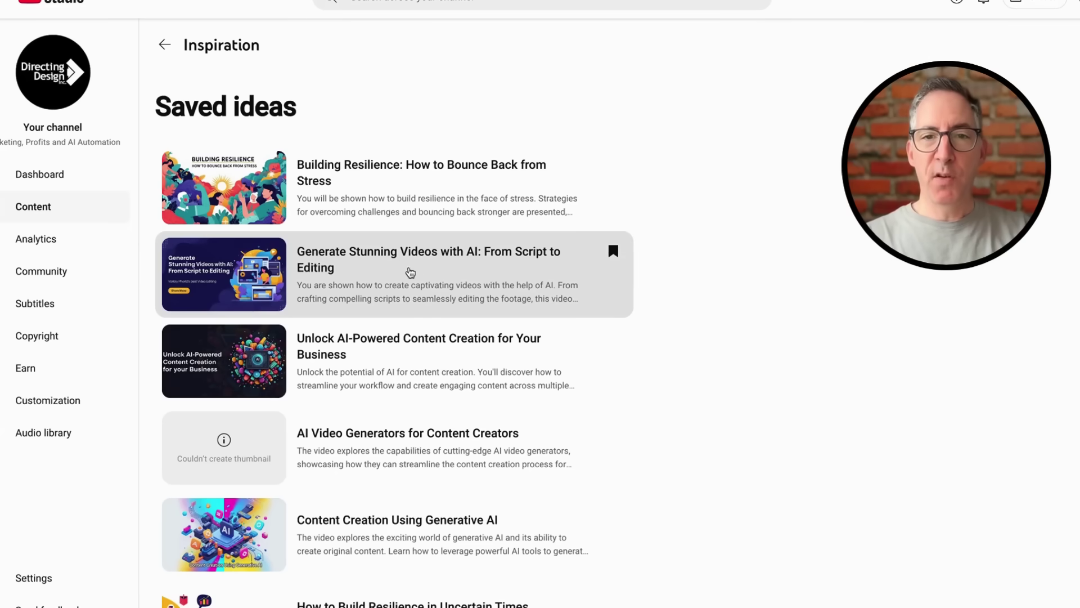
left_click(397, 275)
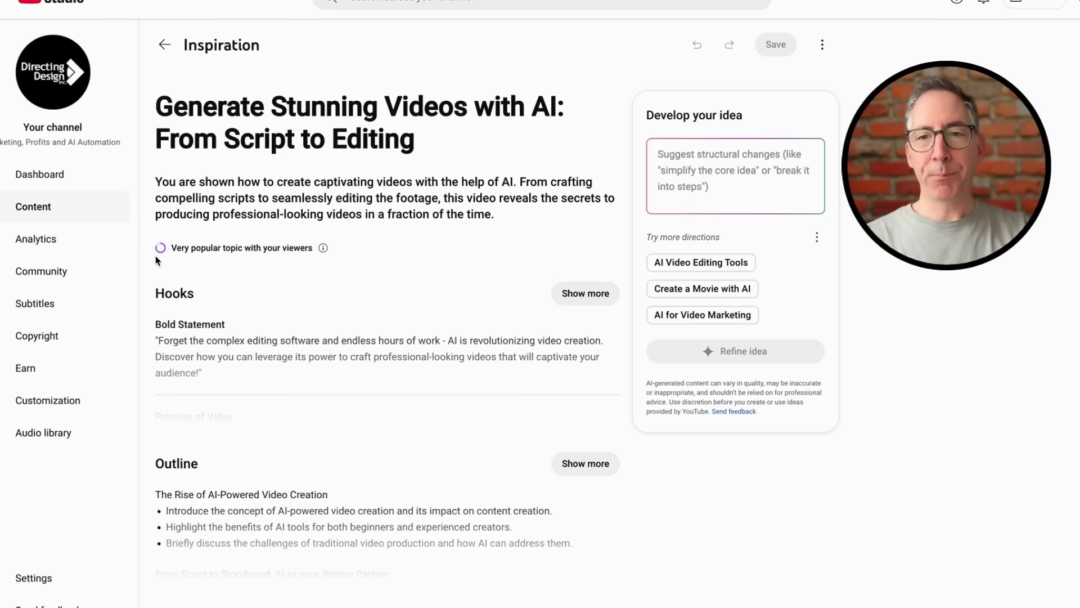
scroll(517, 272, "down", 4)
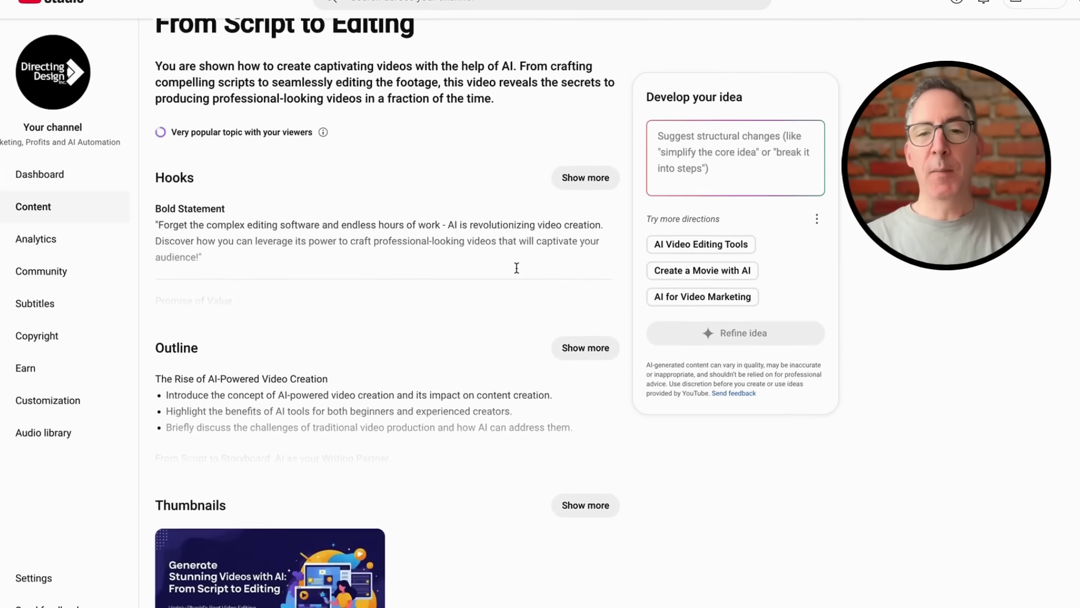
scroll(518, 272, "down", 5)
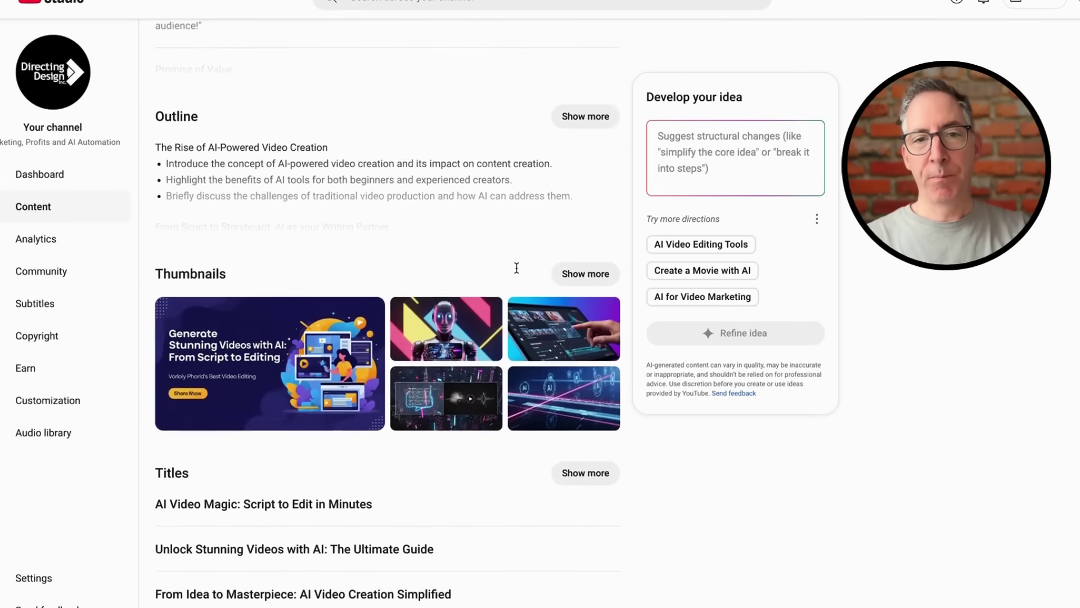
scroll(518, 273, "down", 2)
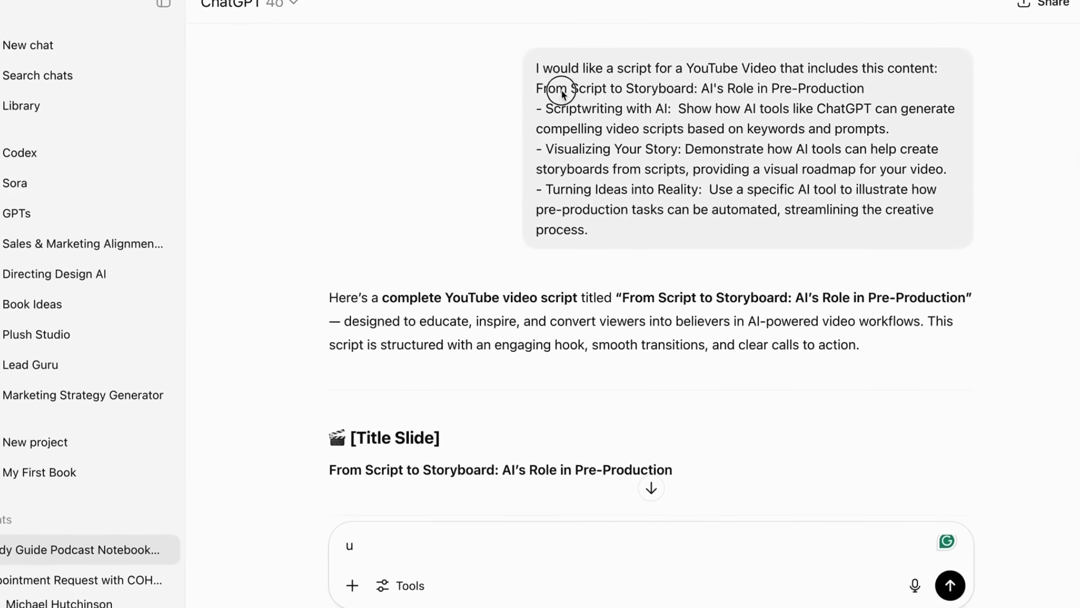
left_click_drag(538, 65, 634, 210)
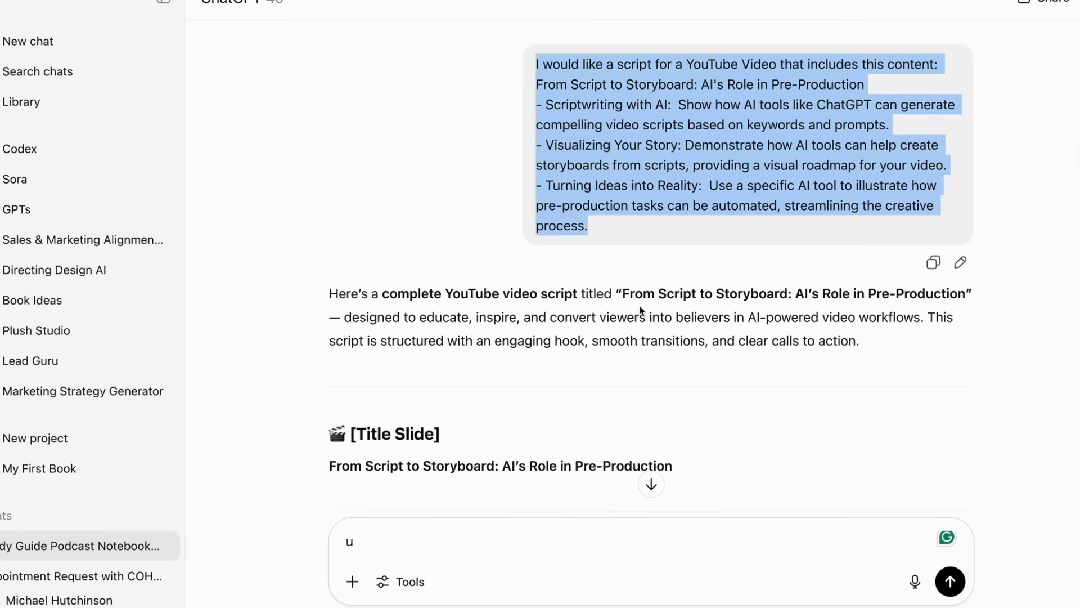
left_click(900, 346)
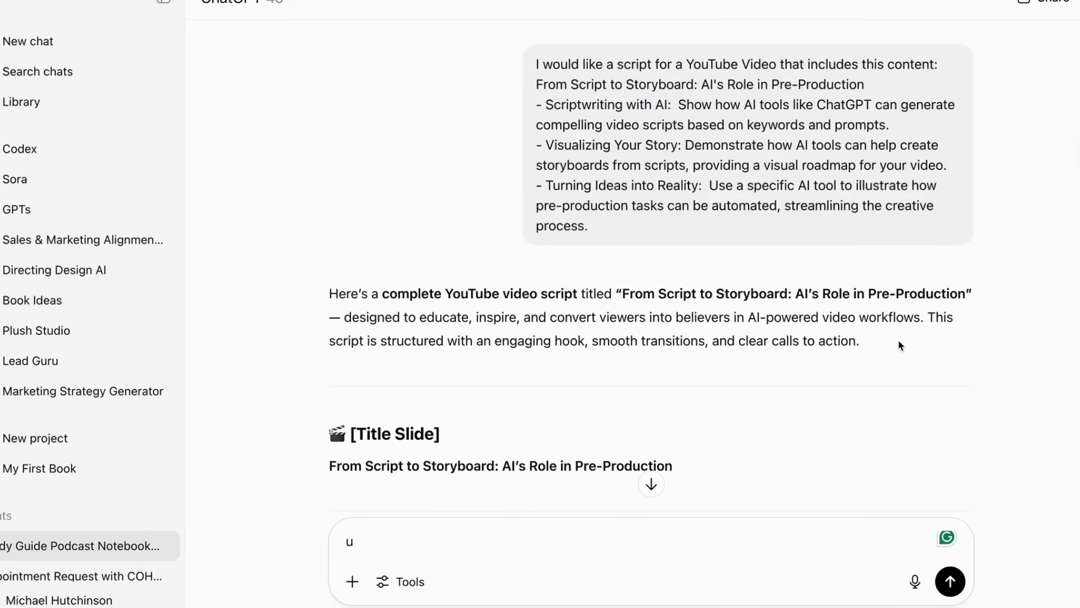
scroll(900, 345, "down", 5)
scroll(900, 345, "down", 5)
scroll(901, 346, "down", 3)
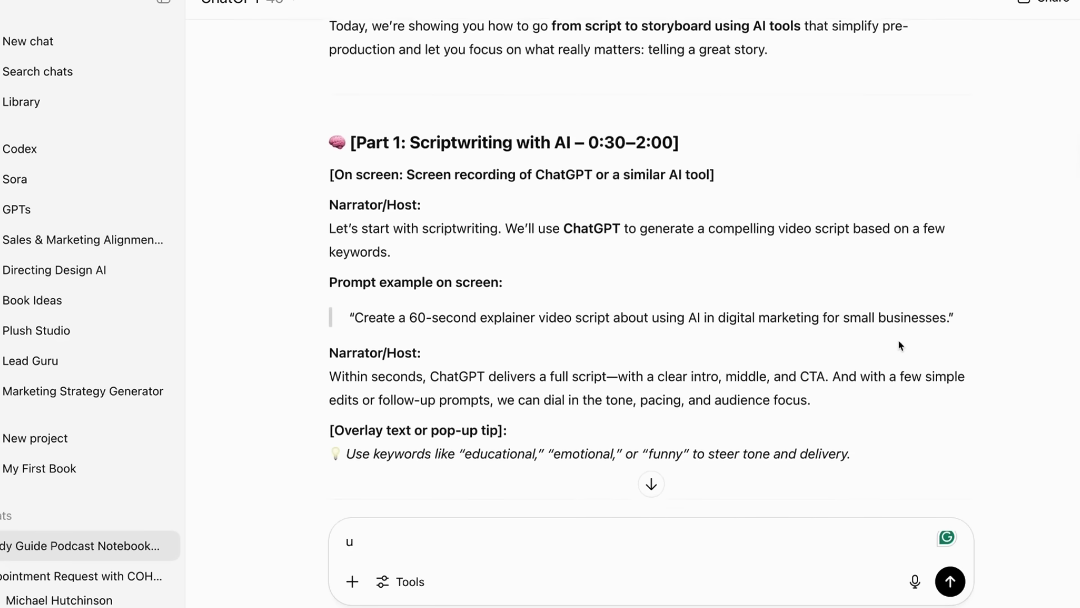
scroll(900, 345, "down", 5)
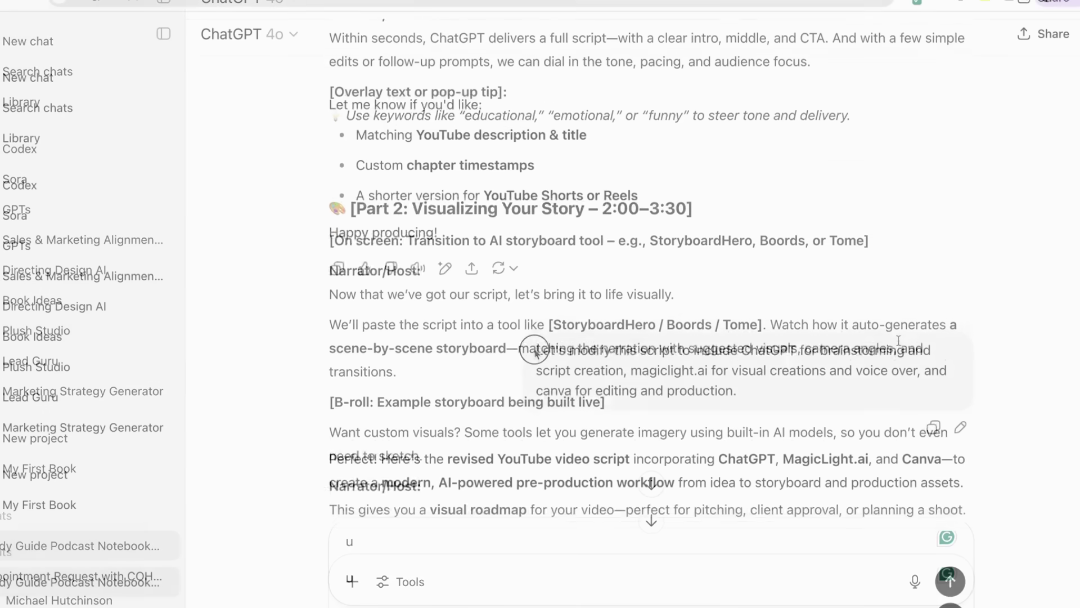
left_click_drag(535, 345, 744, 388)
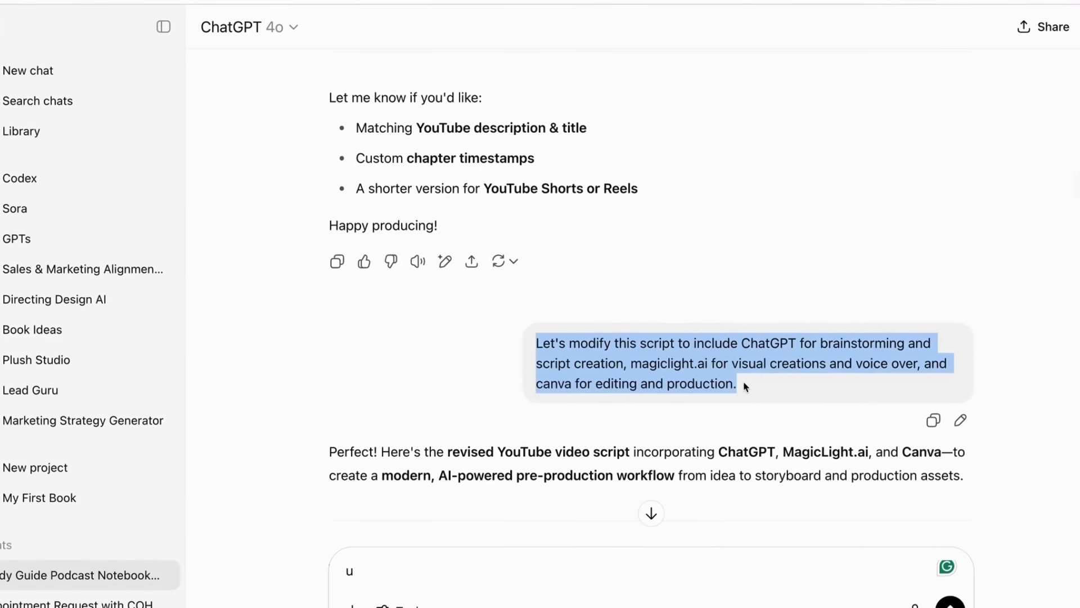
scroll(457, 344, "down", 3)
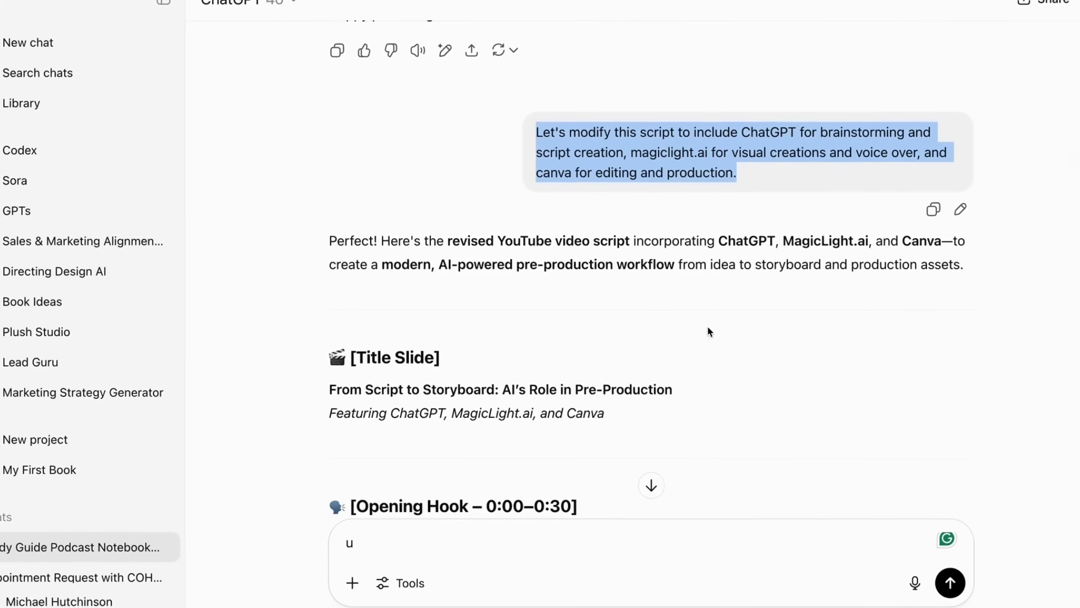
scroll(708, 329, "down", 6)
scroll(708, 325, "down", 1)
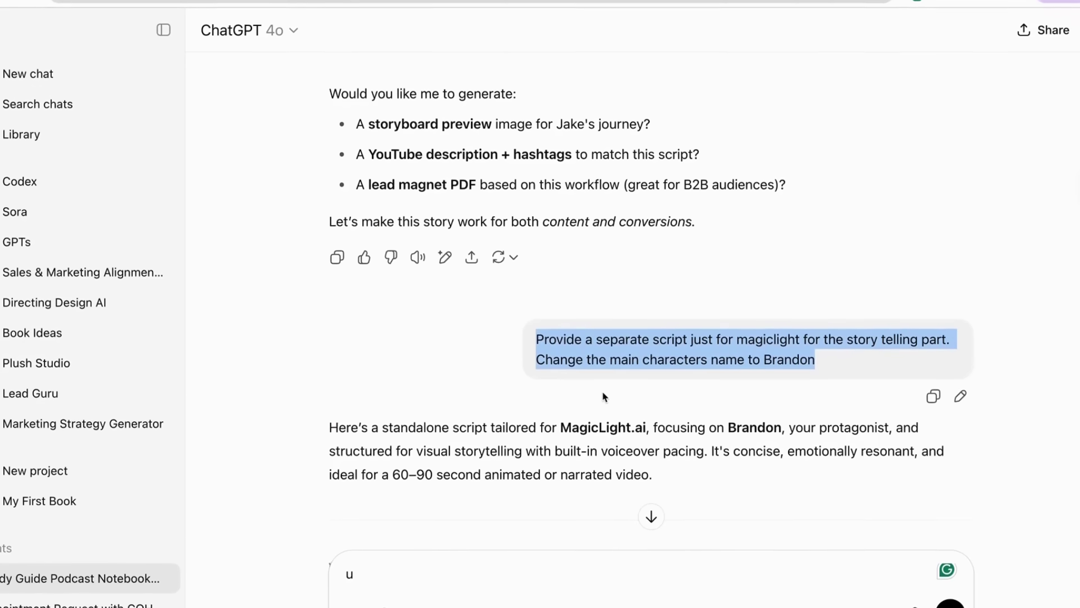
scroll(603, 399, "down", 4)
scroll(603, 386, "down", 7)
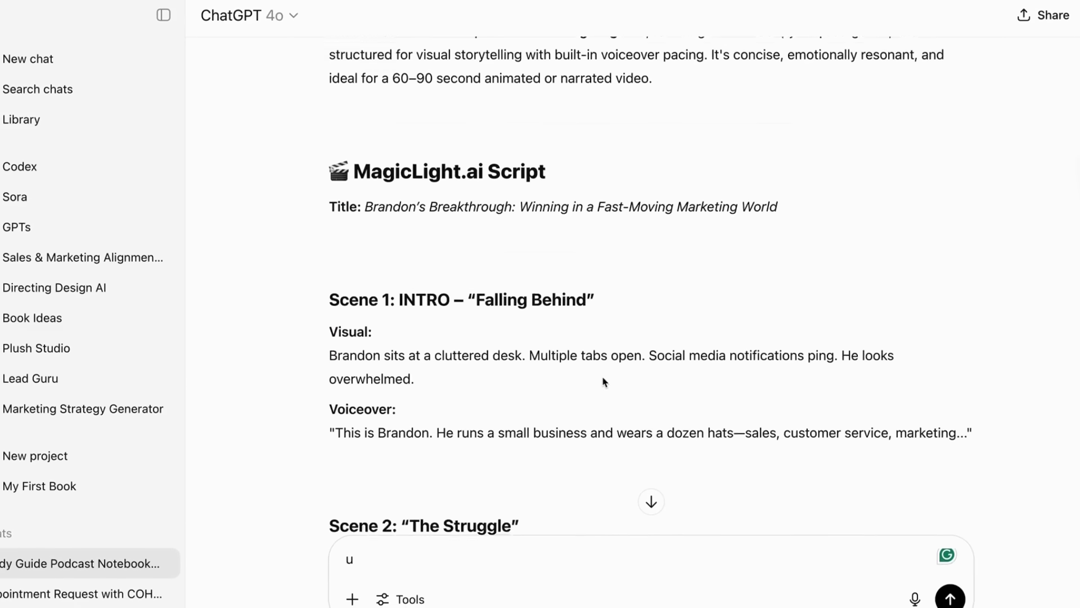
scroll(603, 370, "down", 8)
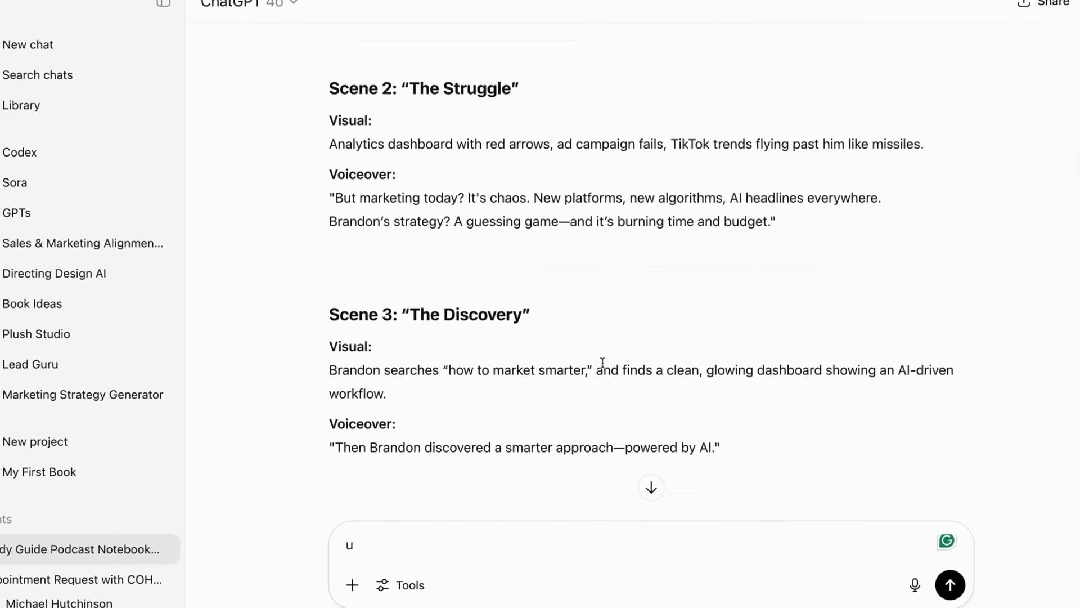
scroll(603, 361, "down", 15)
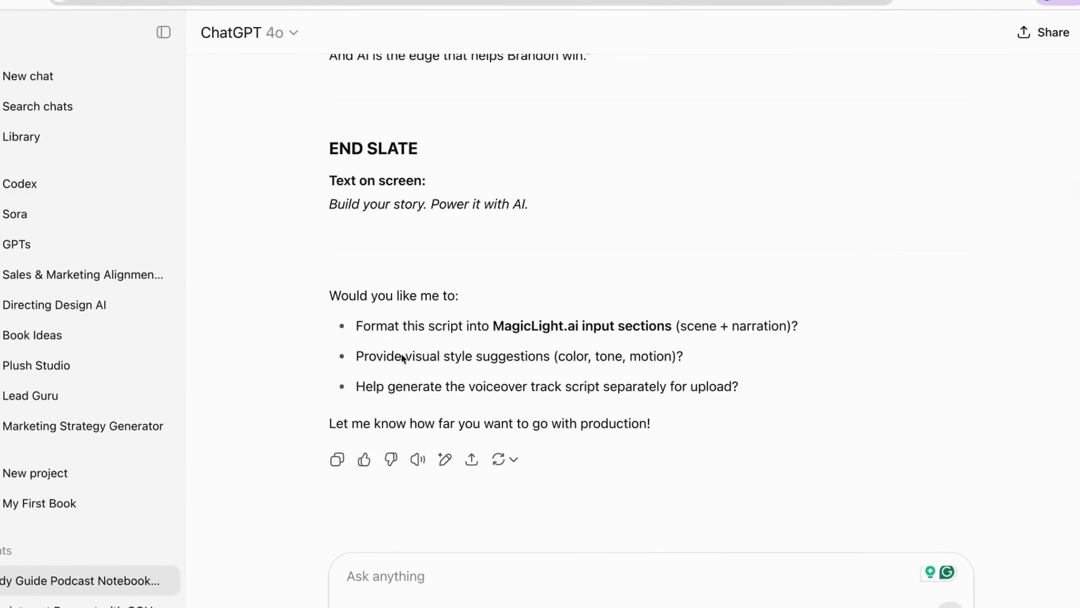
Ask ChatGPT to format the script into MagicLight.ai input sections
left_click(360, 554)
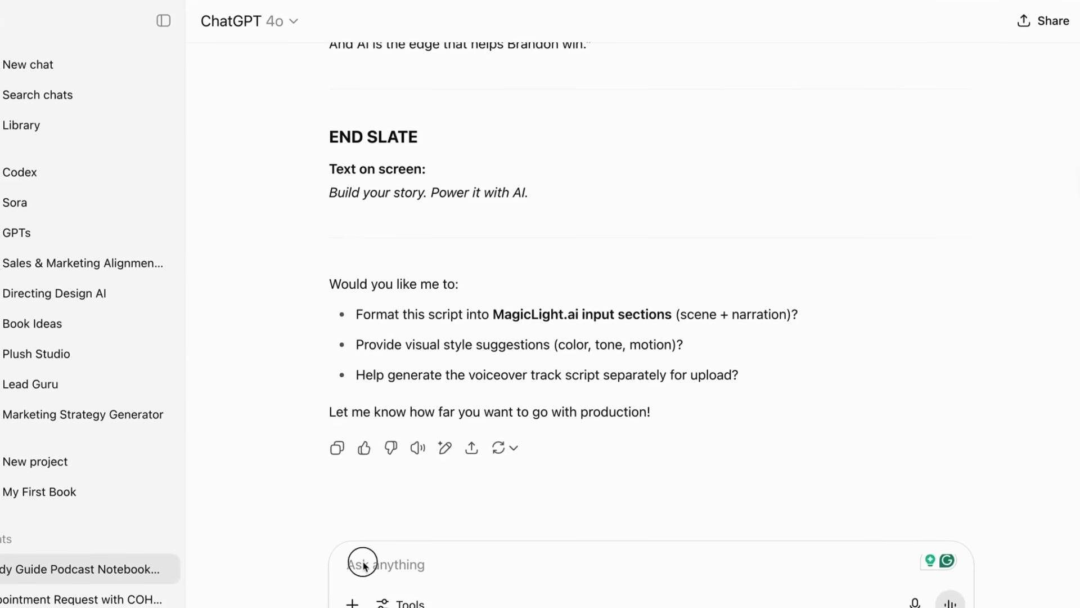
type("Yes please, Format this script into MagicLight.ai input sections (scene + narration)?")
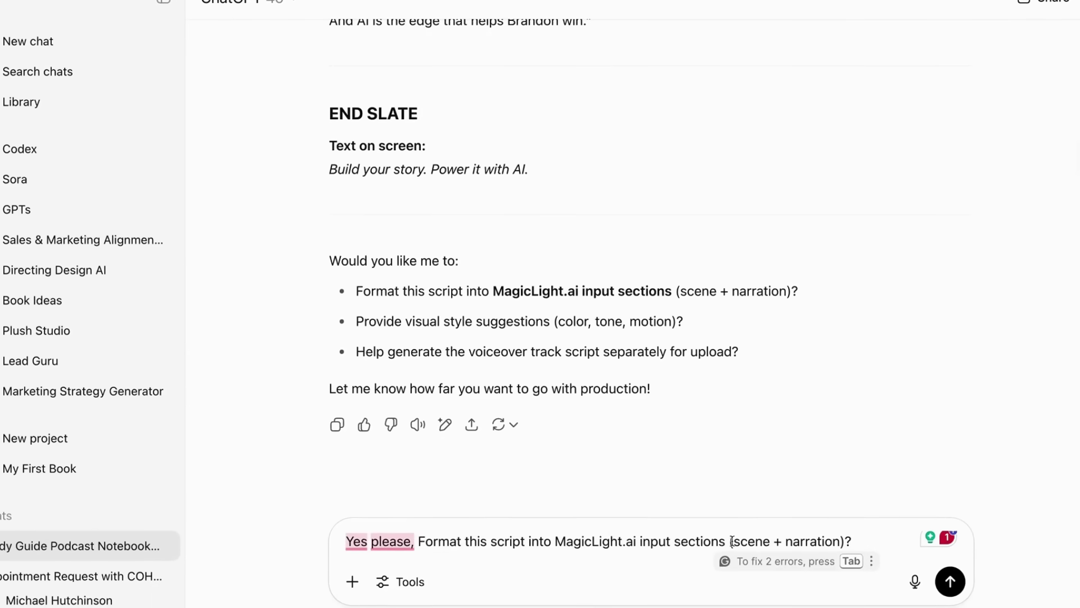
key("Return")
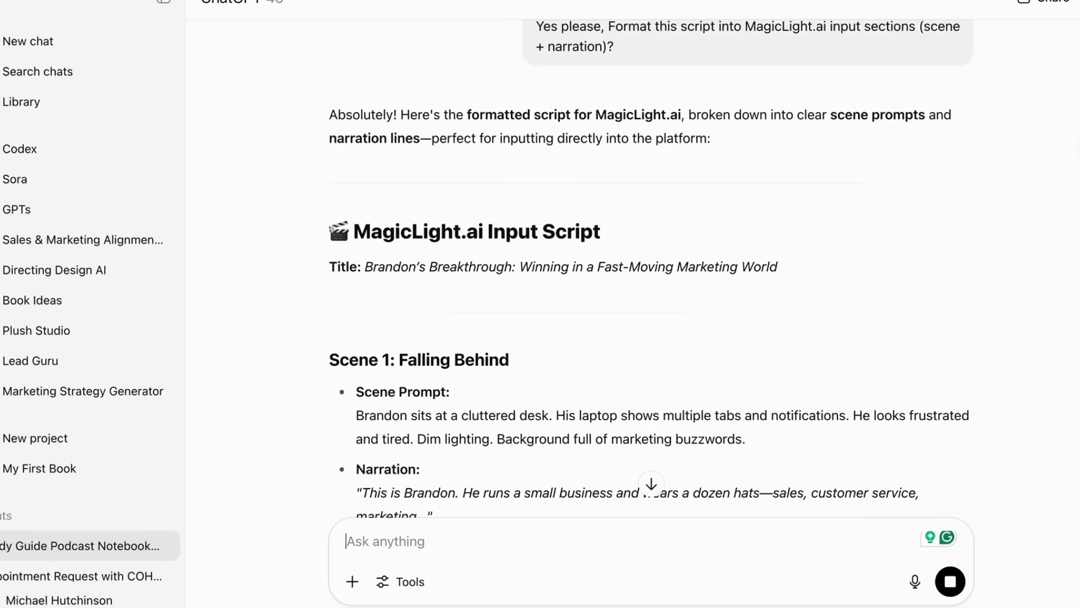
Read through the formatted Brandon script down to Scene 6: The New Way Forward
scroll(881, 223, "down", 5)
scroll(880, 219, "down", 5)
scroll(880, 219, "down", 1)
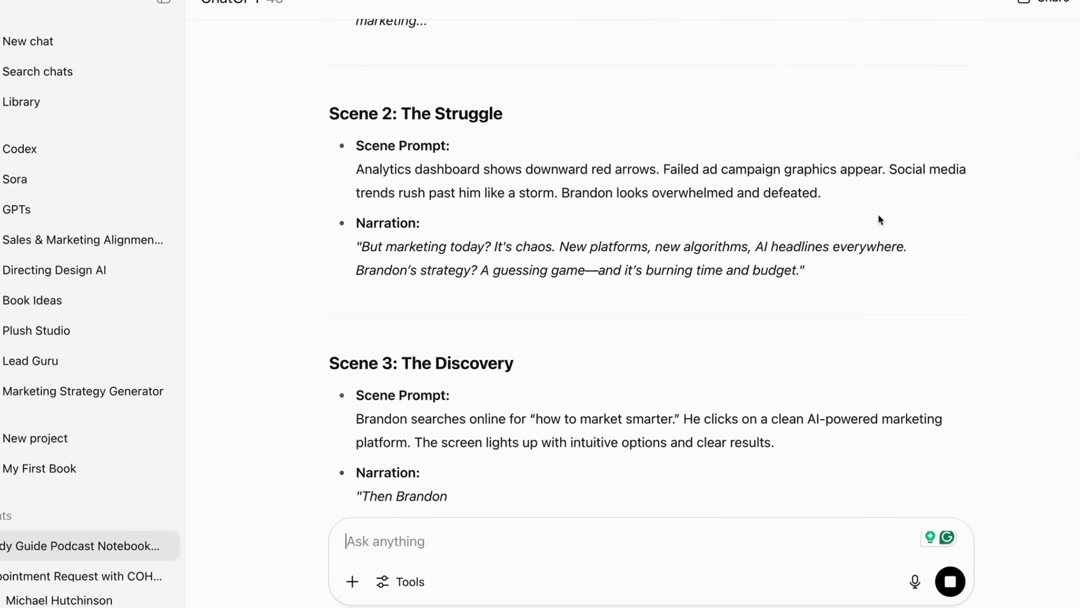
scroll(880, 217, "down", 4)
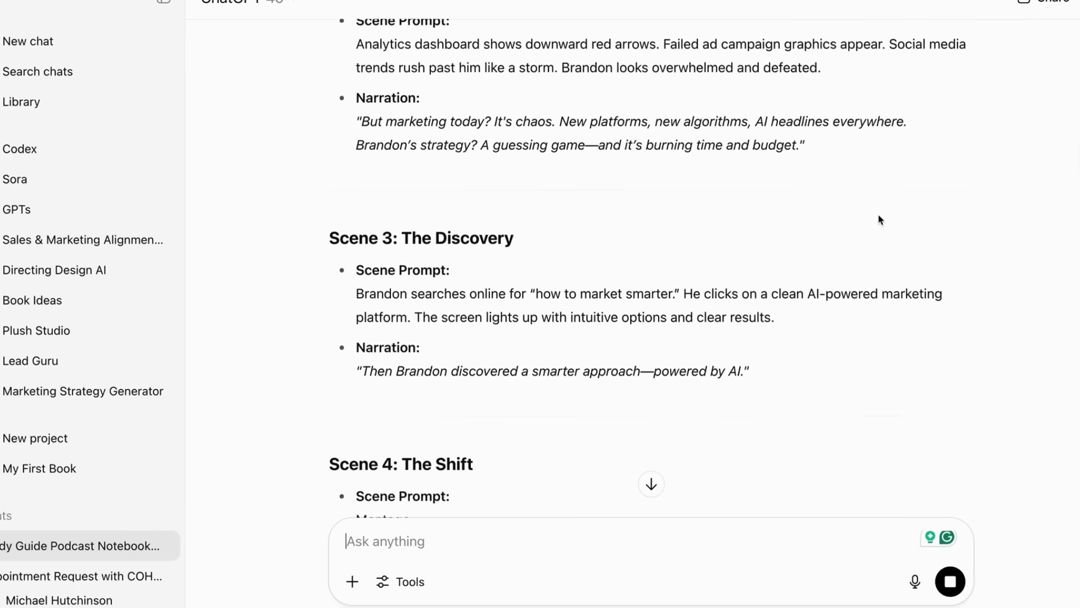
scroll(879, 217, "down", 3)
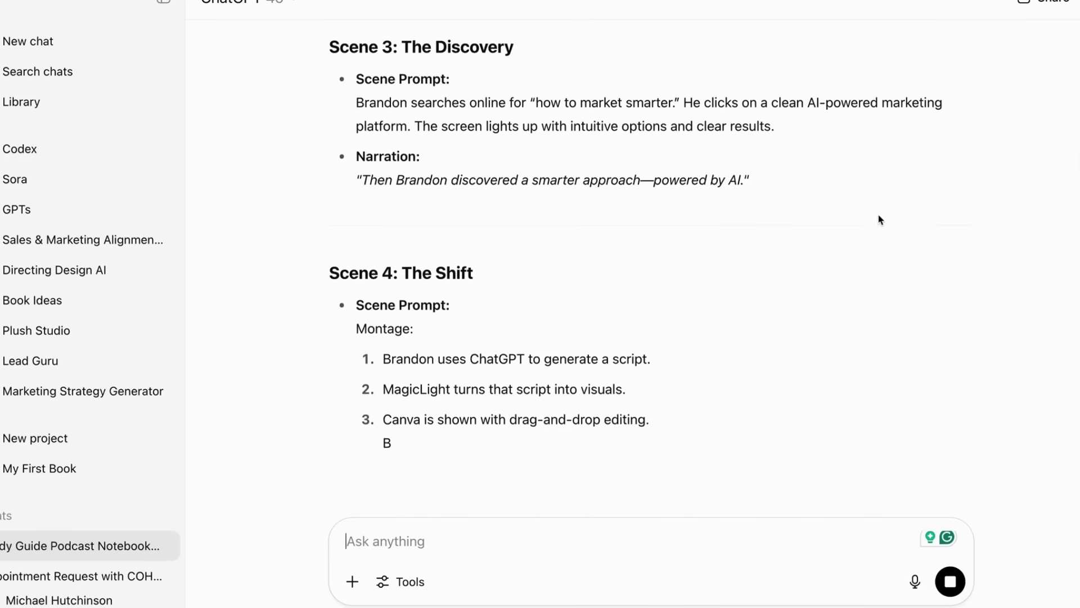
scroll(880, 219, "down", 1)
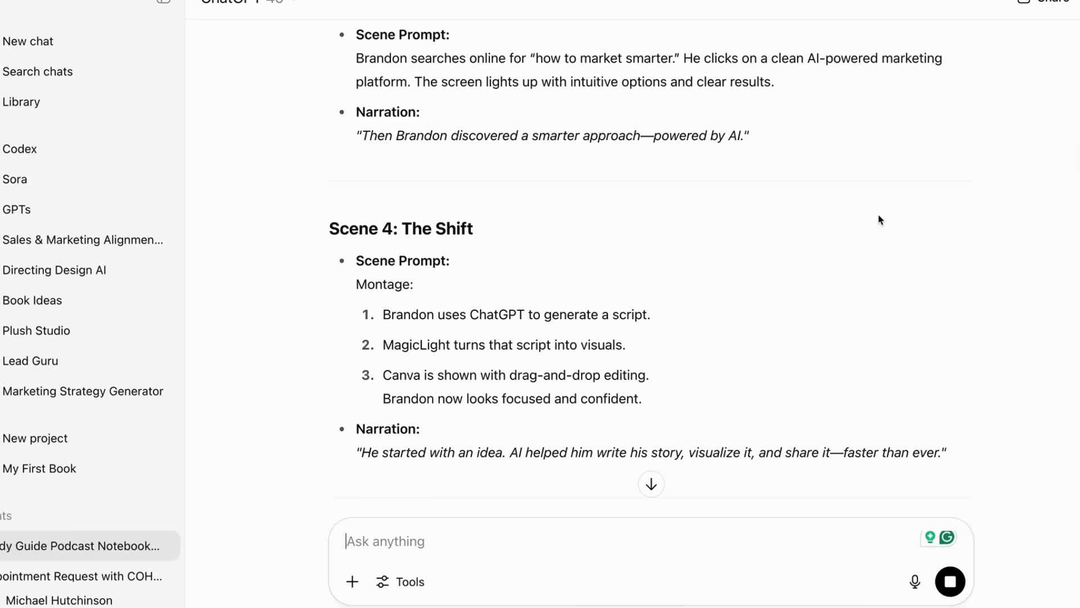
scroll(879, 214, "down", 4)
scroll(880, 219, "down", 5)
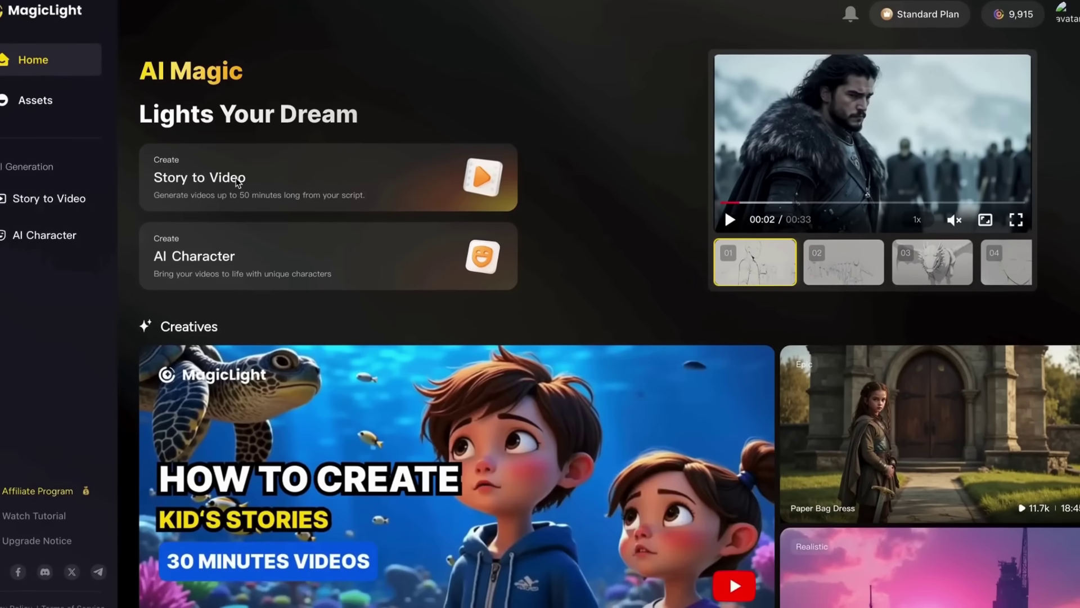
Start a Realistic-style Story to Video project with the pasted Brandon script, split into 15 shots
left_click(237, 179)
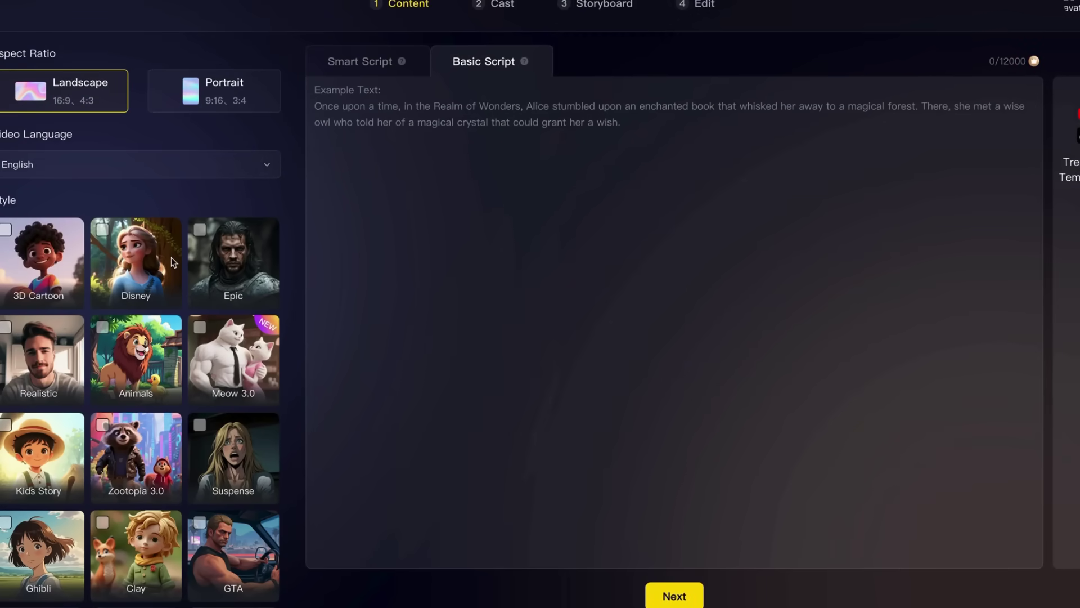
scroll(172, 261, "down", 2)
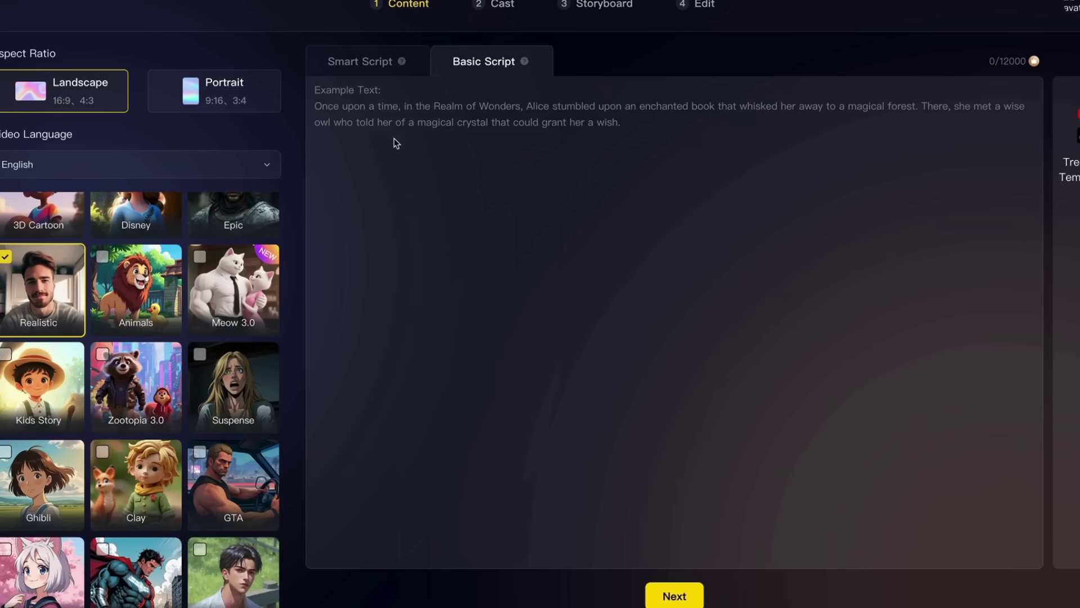
type("Brandon sits at a cluttered desk late at night. His laptop shows multiple browser tabs and open apps. Notifications pop up. He leans back in frustration and rubs his face.  Scene 2 Brandon scrolls through confusing analytics on a computer. Social media trend headlines blur past on the screen. He attempts to work on a video or campaign but deletes it midway, discouraged.  Scene 3 Brandon searches online using his laptop. The interface of a modern AI-powered marketing tool appears. He looks curious and clicks through it.  Scene 4 Quick montage:  Brandon types into an AI assistant.  Storyboard visuals appear on his screen.  He adjusts slides and voiceover settings with ease. His expression shifts to focus and satisfaction.  Scene 5 Brandon watches a completed video on his device. Notifications of engagement, messages, and positive feedback appear. He smiles, relaxed and confident.  Scene 6 Brandon walks through a bright office environment, meets a small team, and begins discussing ideas. He gestures confidently, clearly in control and energized.  Scene 7 Closing shot of Brandon standing in front of a window, overlooking the city or workspace. He nods with purpose, ready for what's next.")
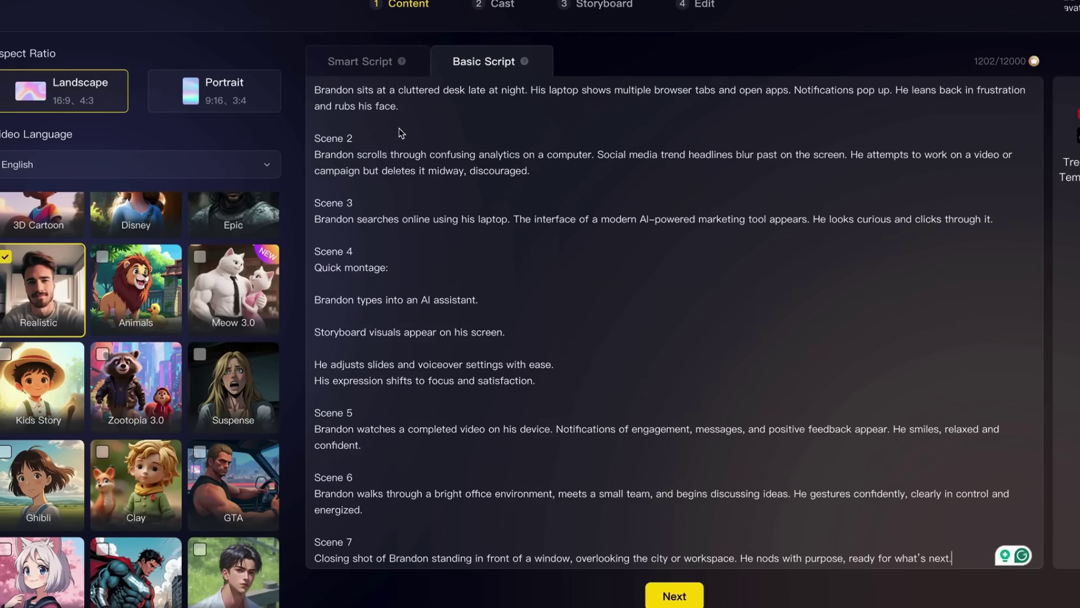
left_click(670, 599)
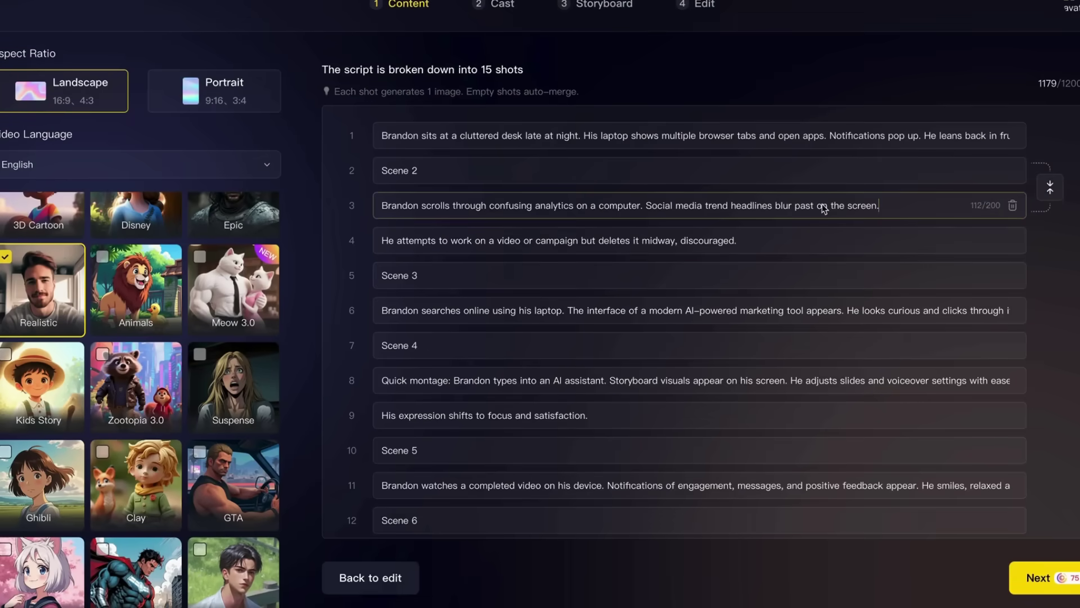
Delete the Scene 2, Scene 3 and Scene 4 placeholder shots
left_click(1013, 170)
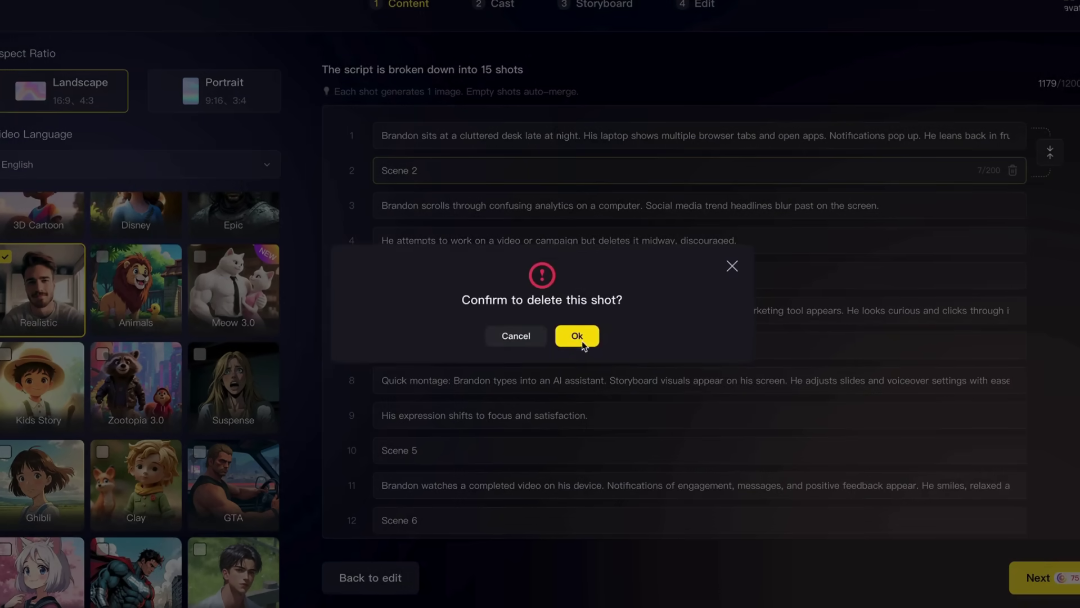
left_click(582, 335)
left_click(732, 240)
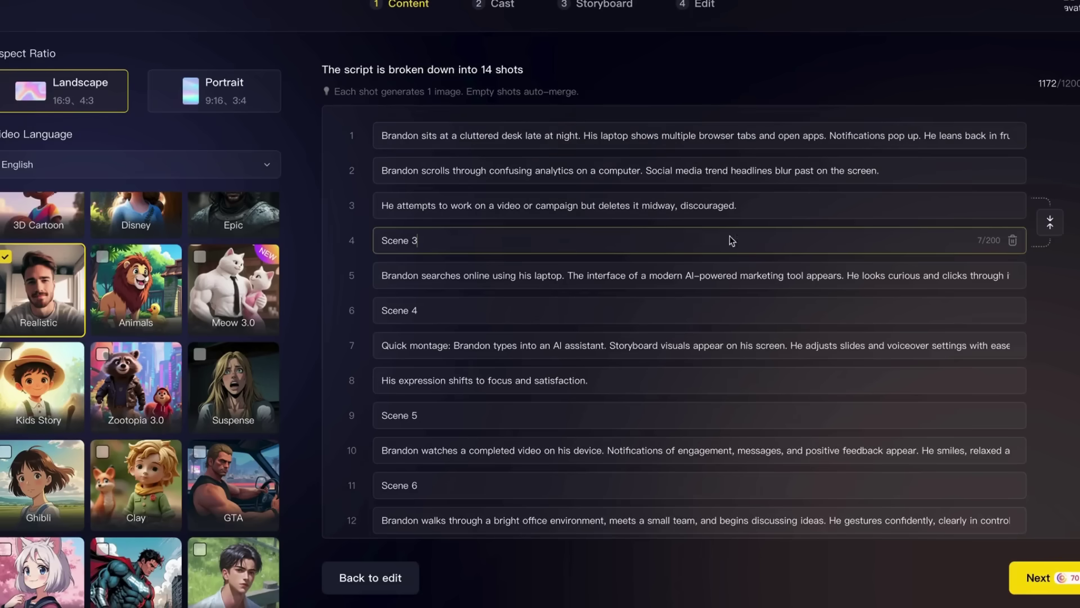
left_click(1013, 241)
left_click(581, 337)
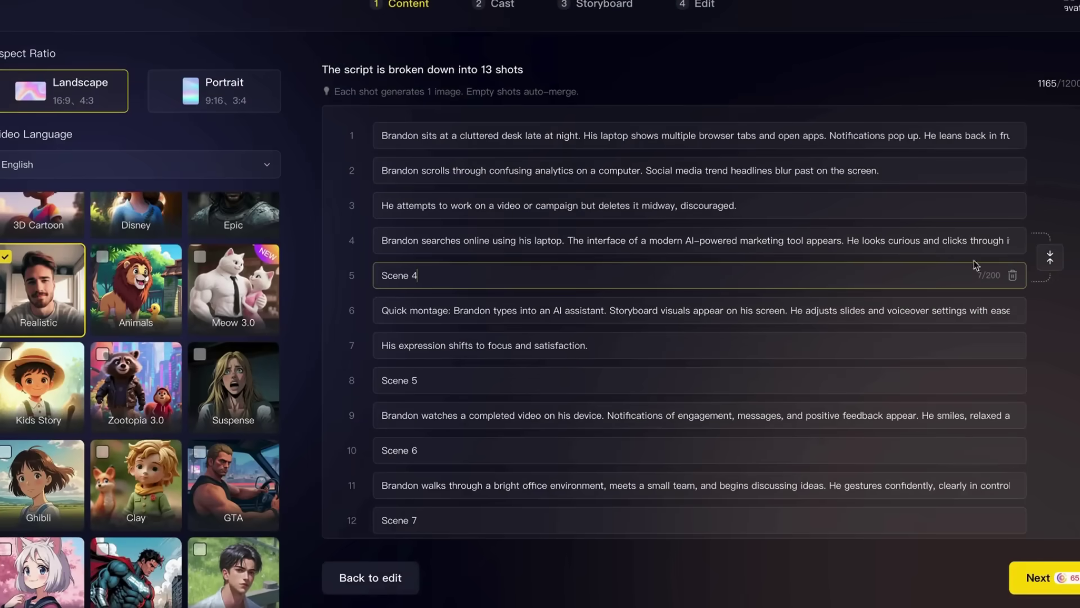
left_click(1015, 277)
left_click(595, 336)
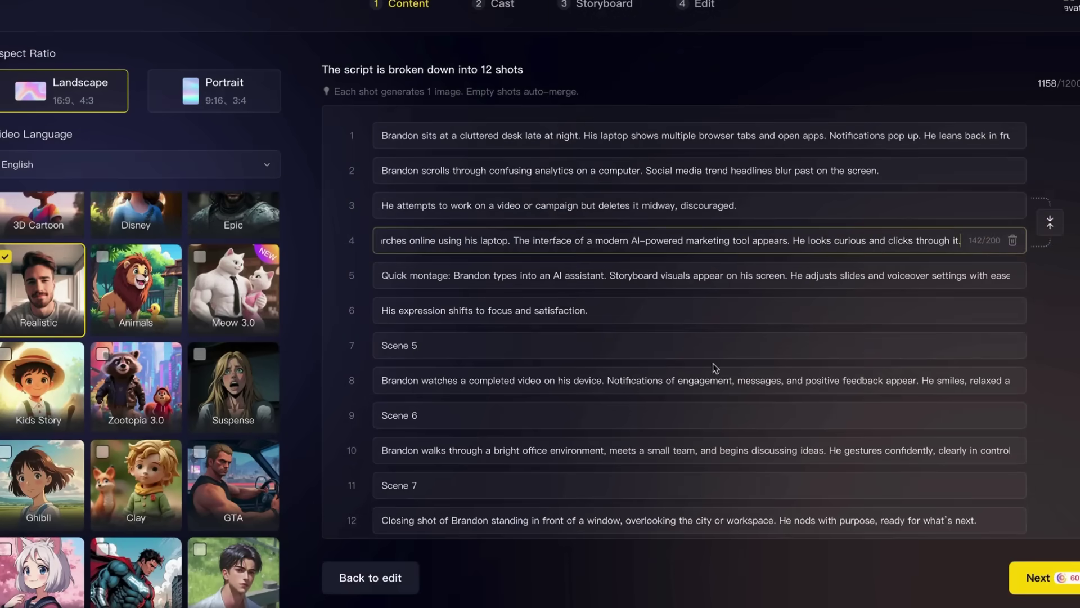
Delete the Scene 5, 6 and 7 placeholder shots, leaving 9 shots for casting
left_click(1013, 345)
left_click(579, 336)
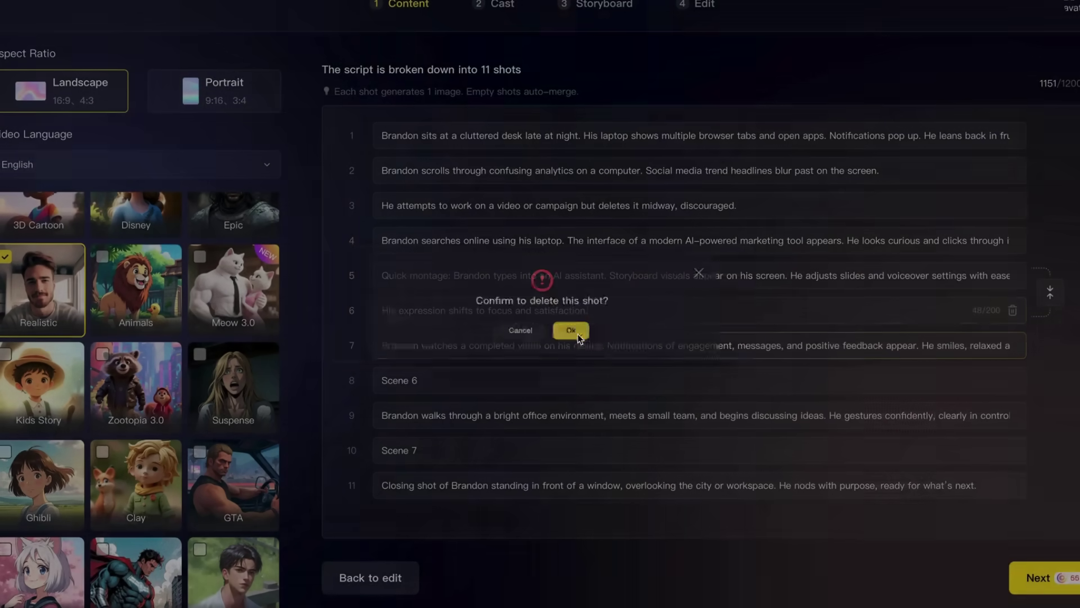
right_click(1016, 384)
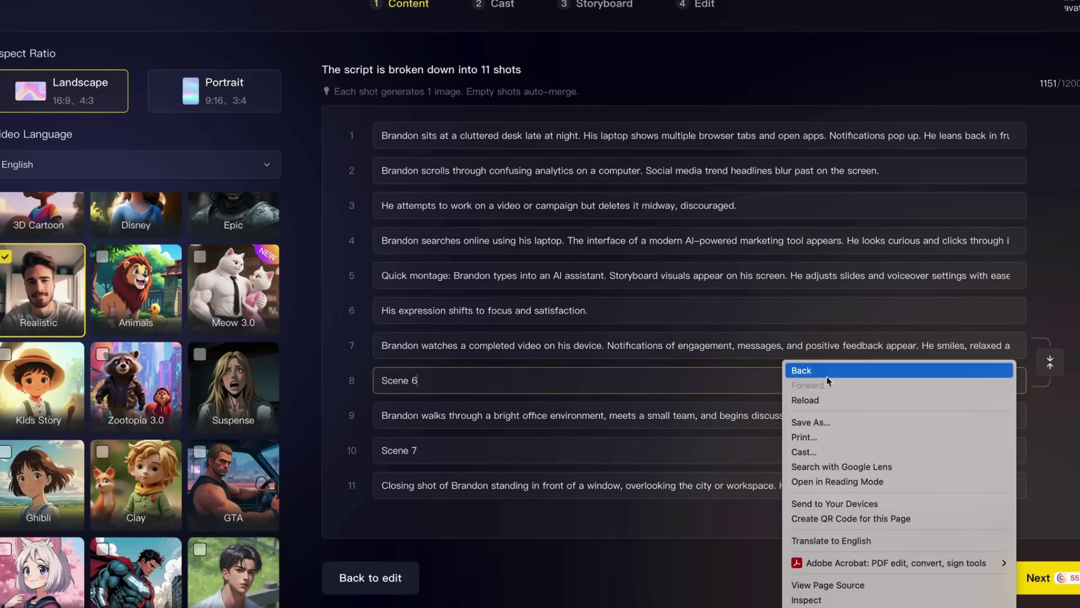
left_click(718, 365)
left_click(1015, 382)
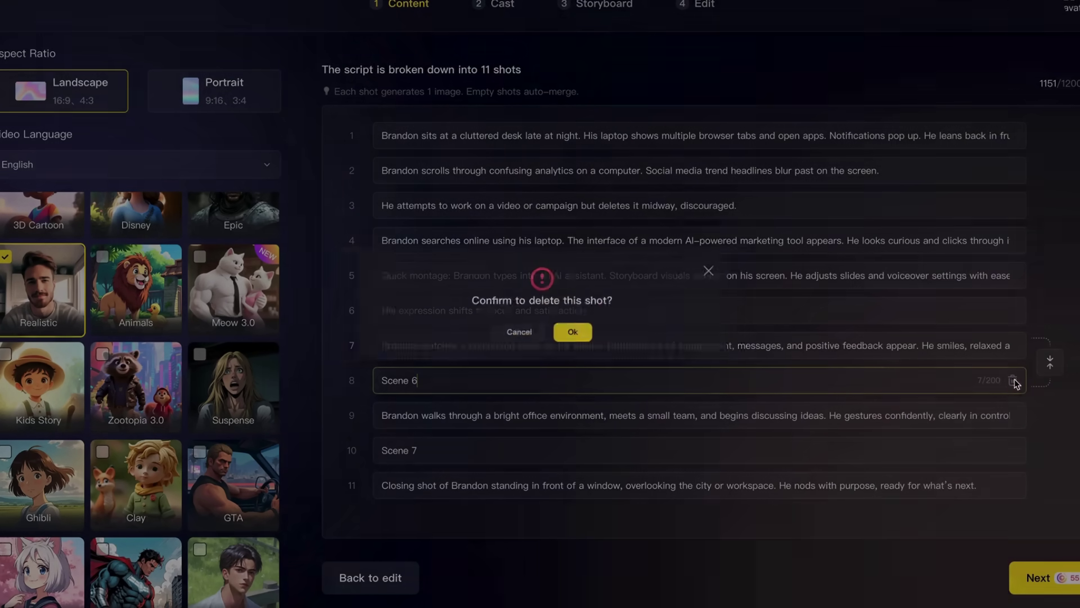
left_click(578, 336)
left_click(943, 423)
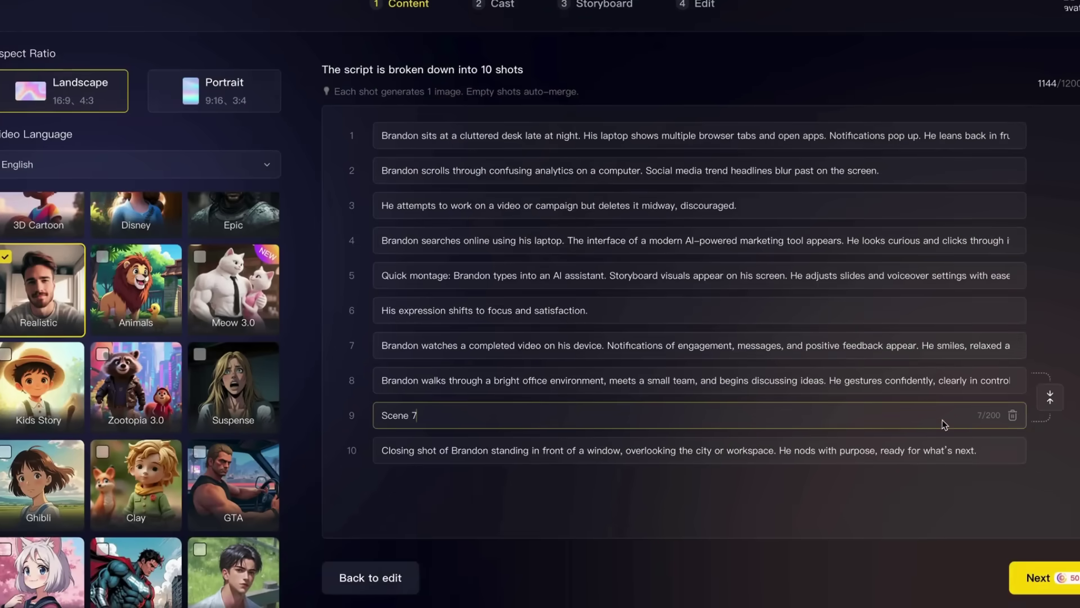
left_click(1014, 416)
left_click(593, 343)
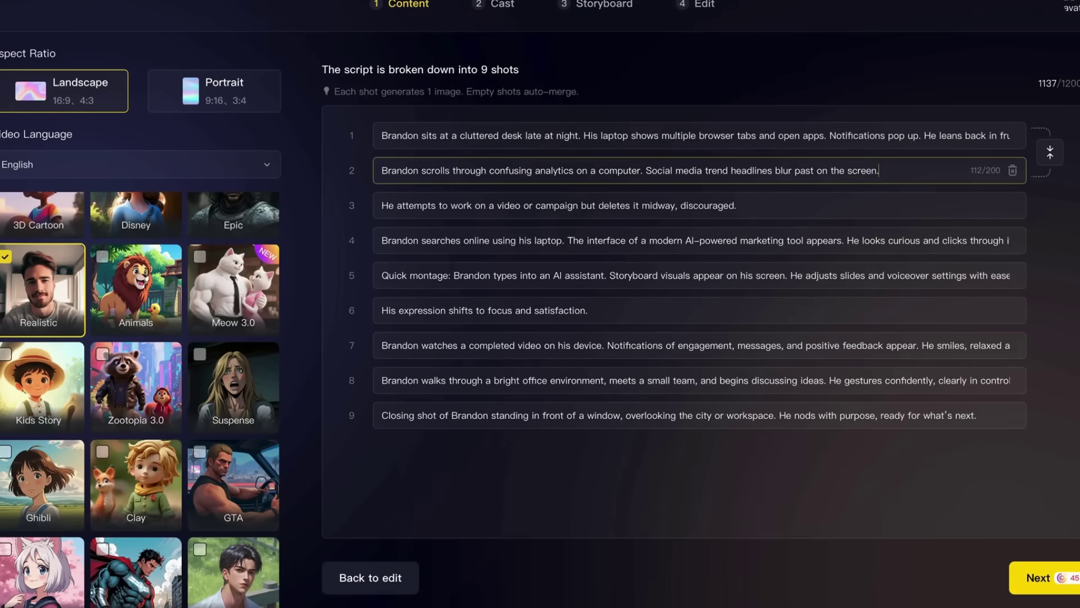
left_click(1029, 574)
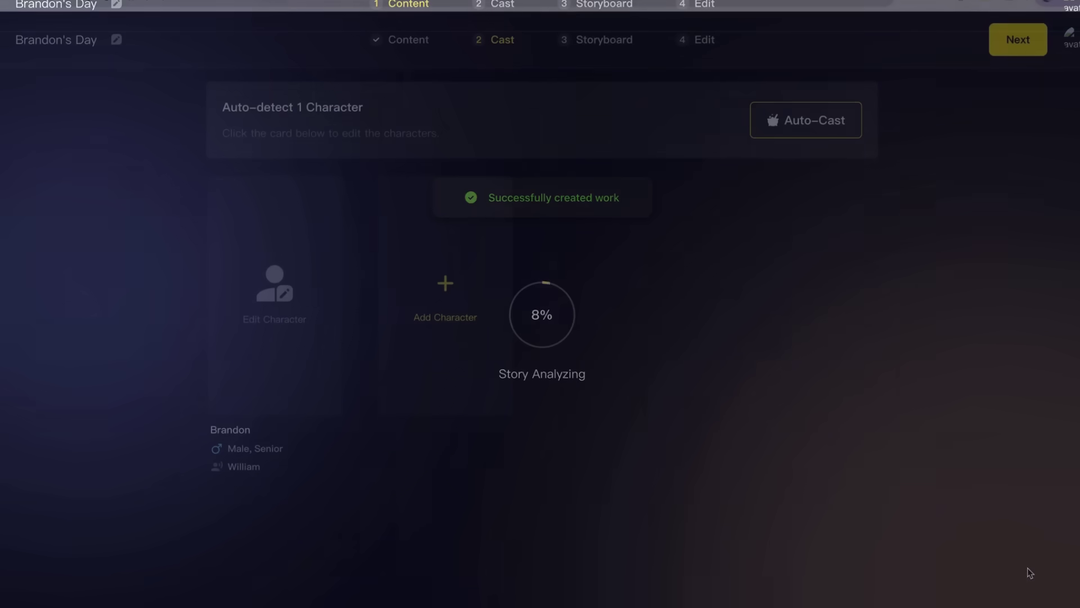
Browse the Character Library for a look for Brandon
left_click(269, 294)
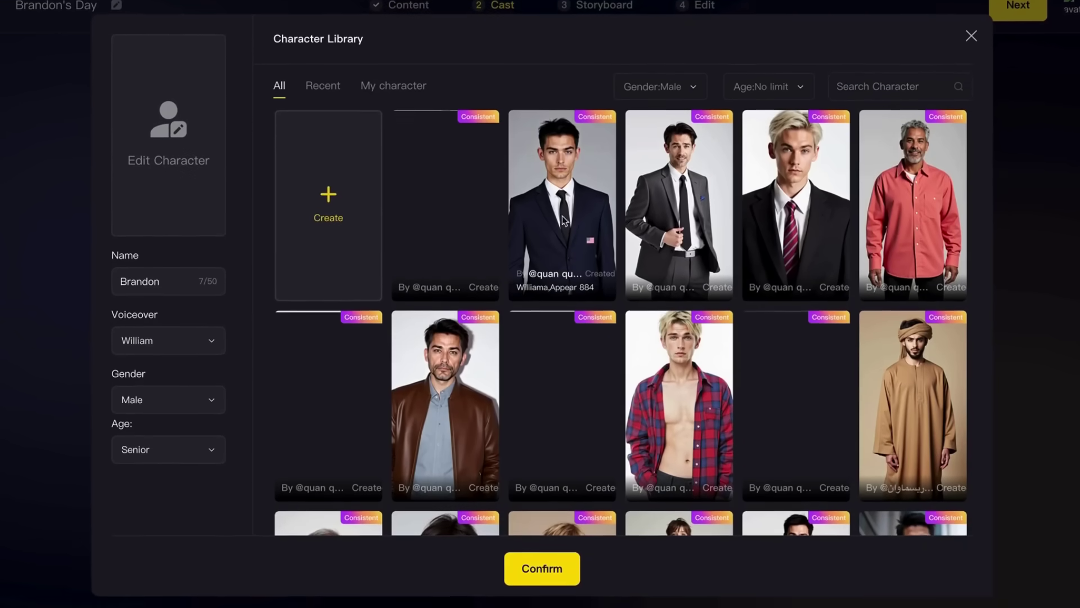
scroll(789, 179, "down", 1)
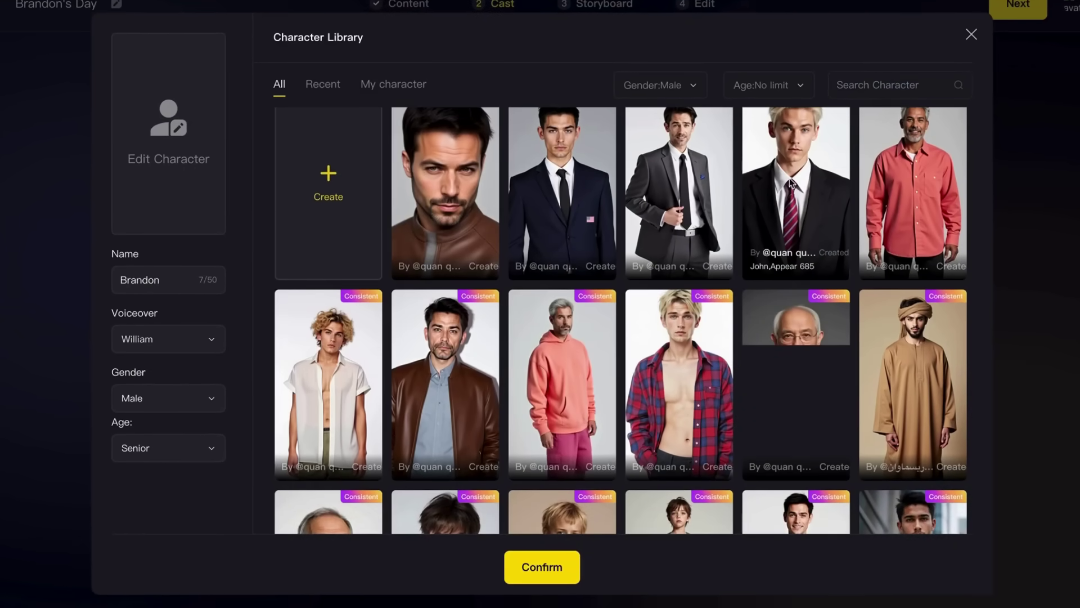
scroll(789, 178, "down", 5)
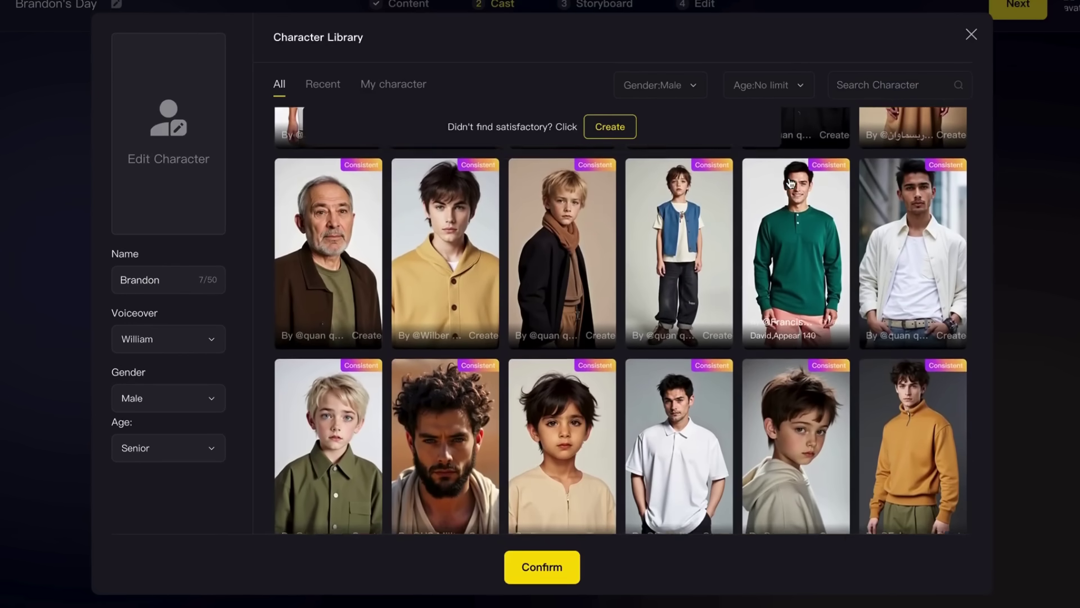
scroll(791, 183, "down", 1)
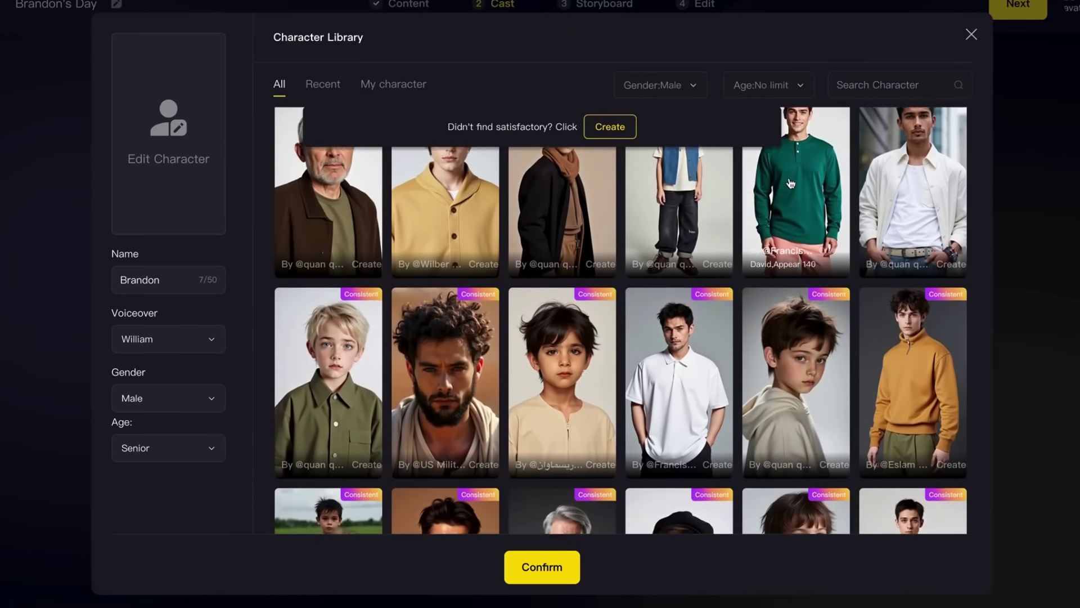
scroll(790, 183, "down", 3)
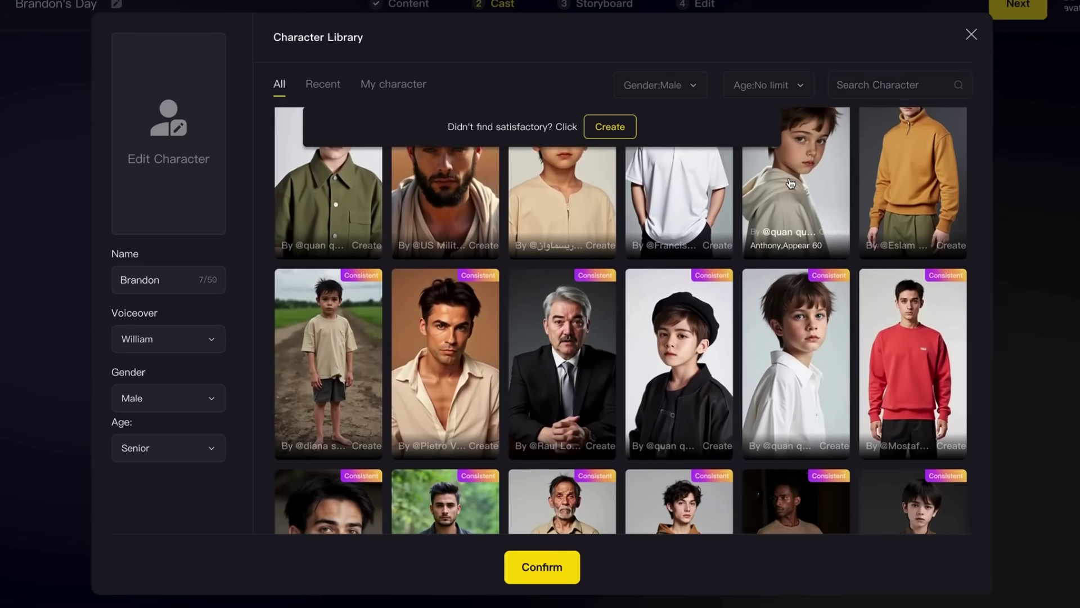
scroll(791, 183, "down", 1)
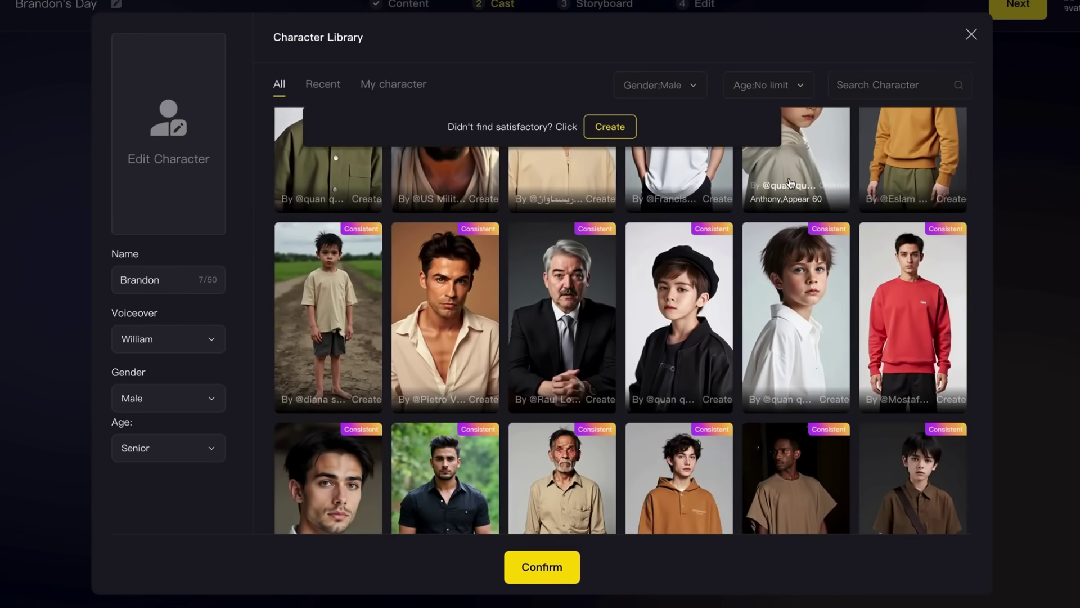
scroll(791, 183, "down", 1)
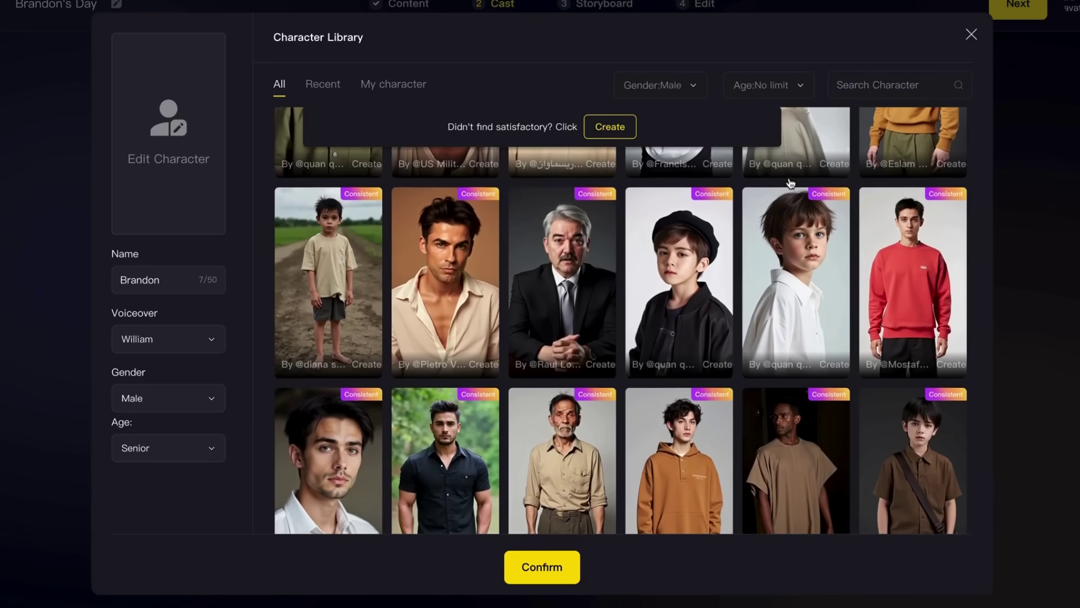
scroll(791, 183, "down", 1)
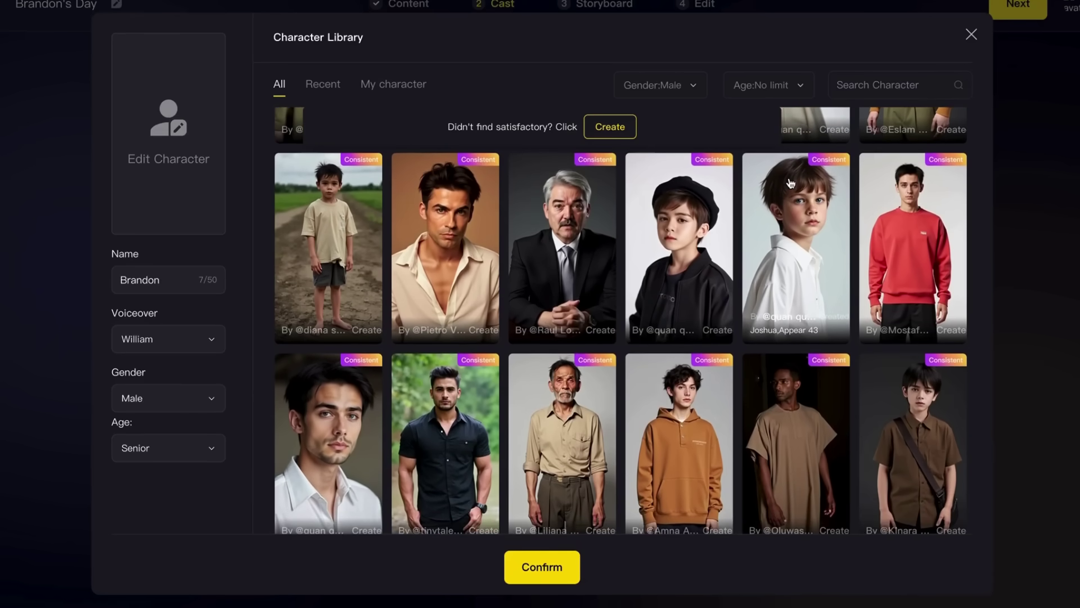
scroll(790, 183, "up", 1)
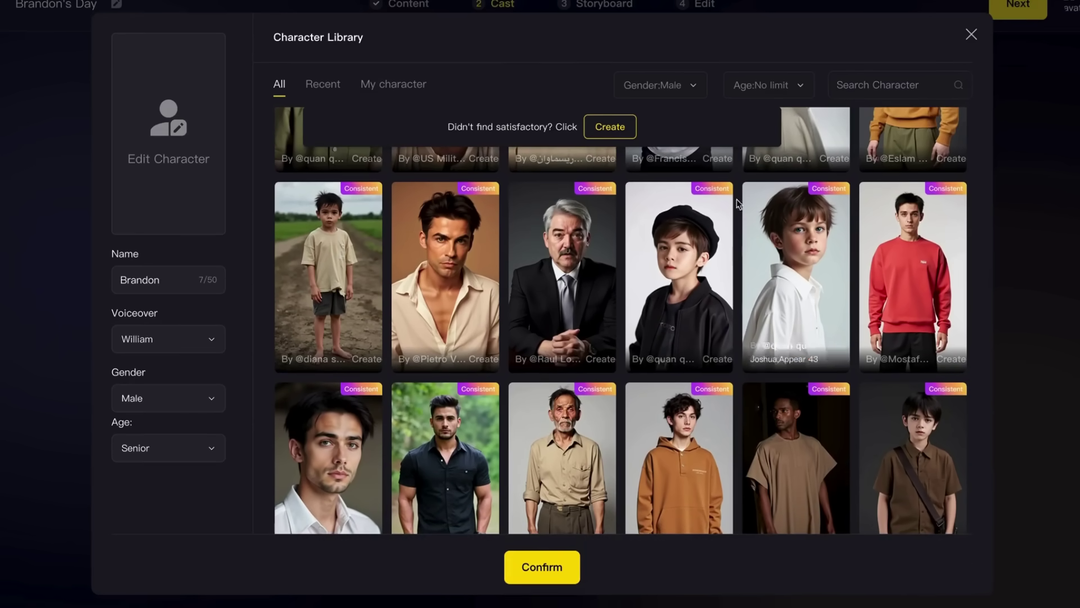
scroll(573, 265, "down", 8)
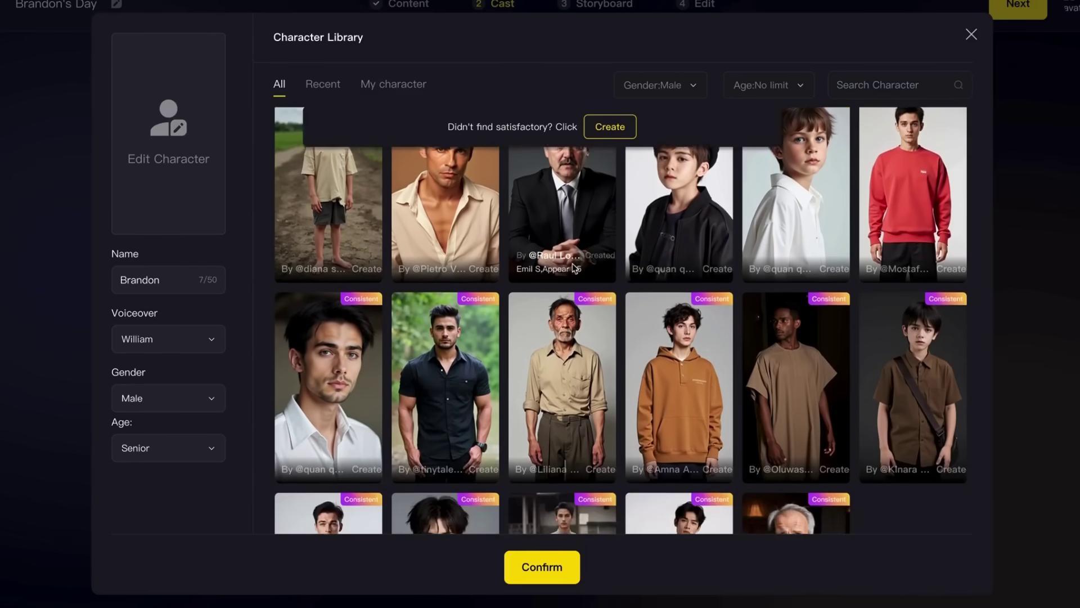
scroll(573, 269, "down", 3)
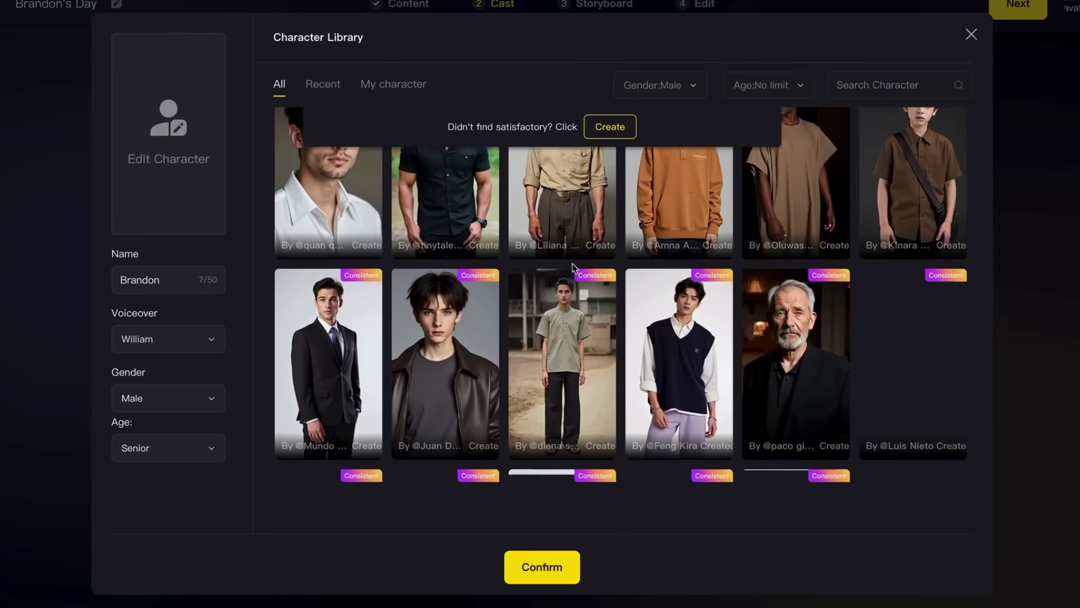
scroll(573, 269, "down", 1)
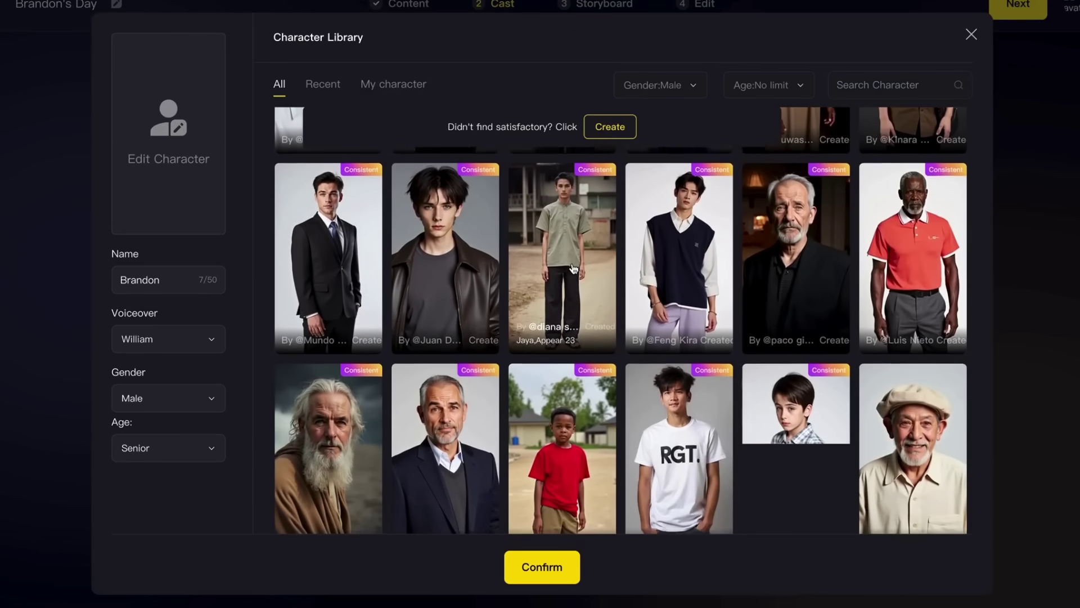
Cast Brandon as the grey-haired man in a blazer and generate the 9 storyboards
left_click(450, 426)
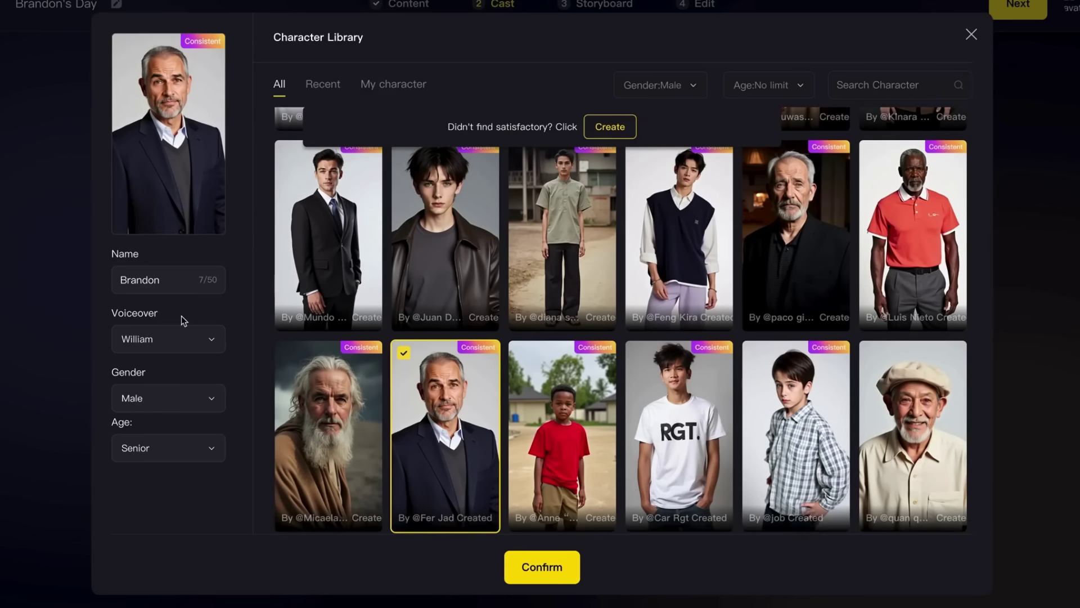
left_click(554, 580)
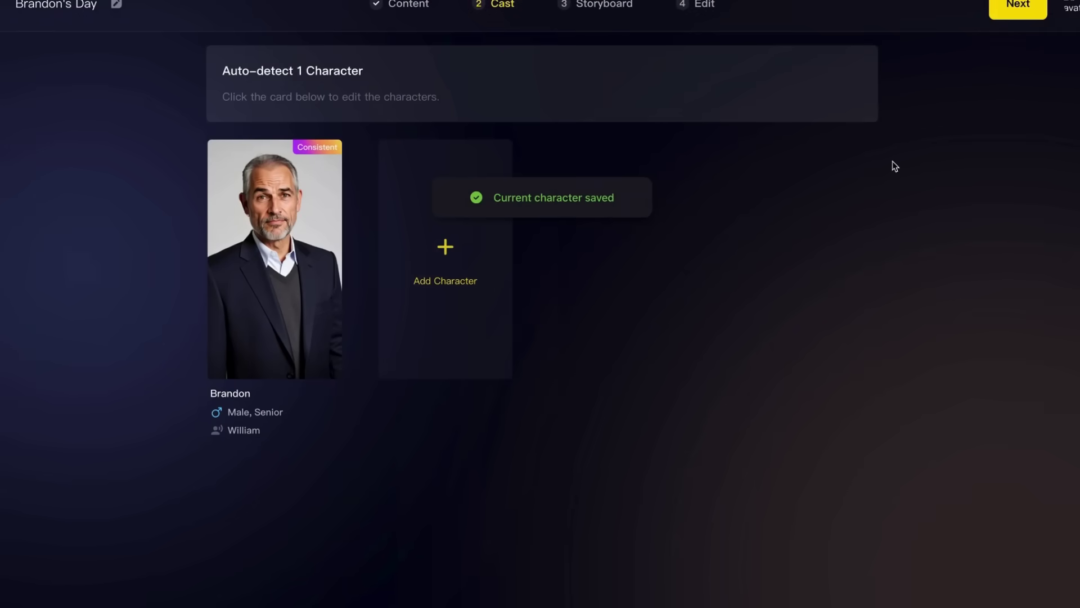
left_click(1018, 5)
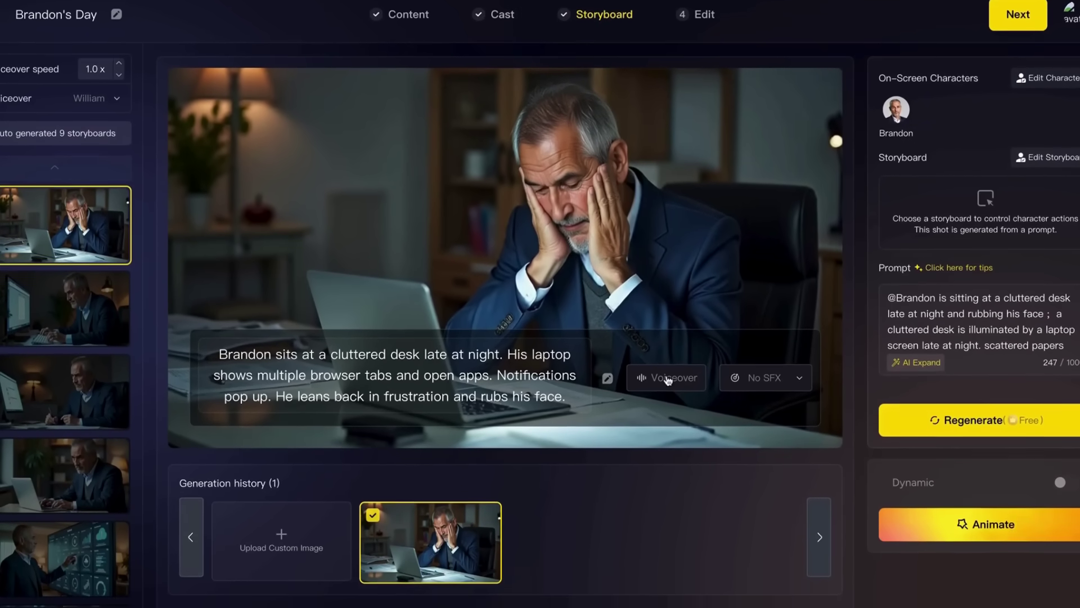
Switch shot 1's voiceover to the William voice, previewing it before and after
left_click(667, 388)
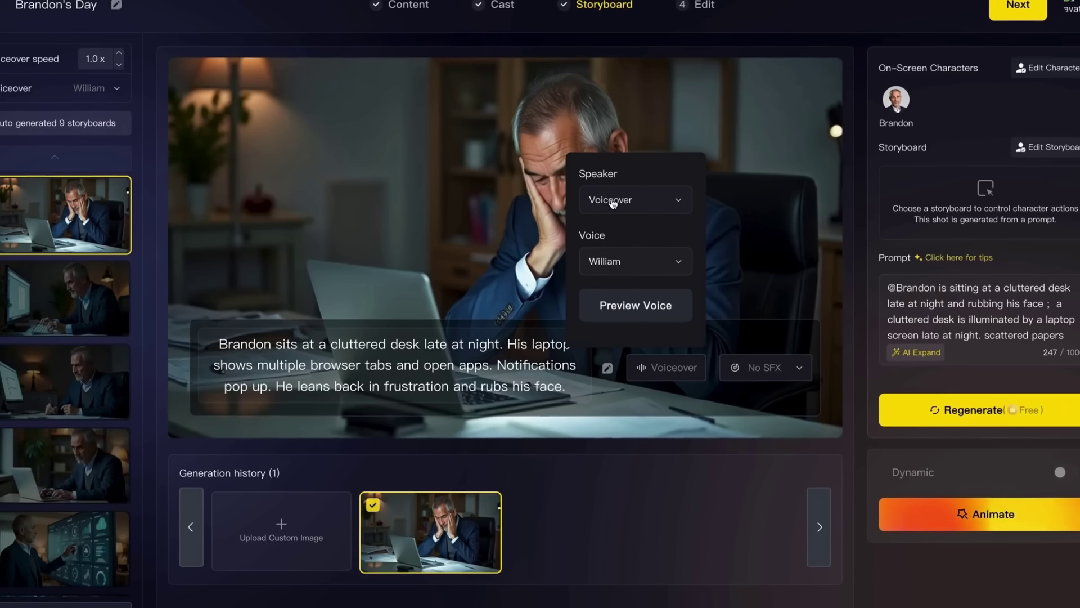
left_click(629, 314)
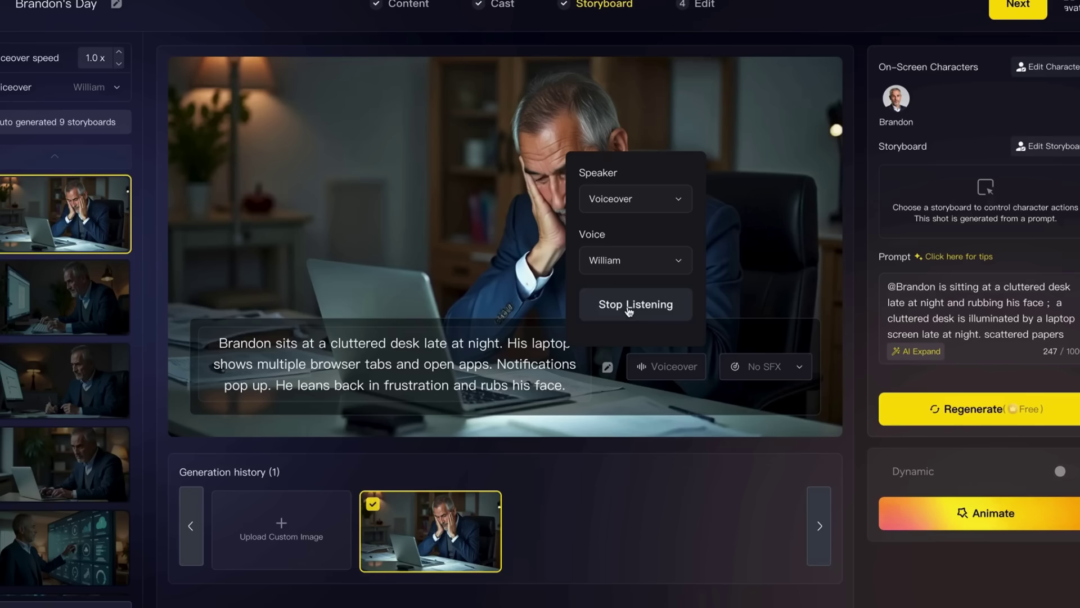
left_click(629, 311)
left_click(638, 272)
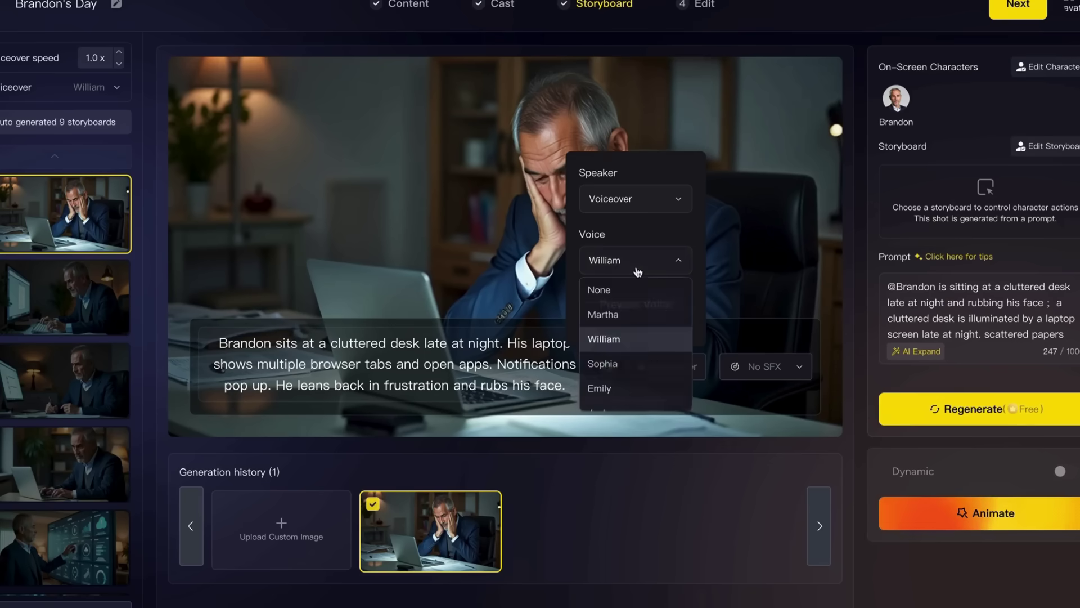
scroll(635, 336, "down", 6)
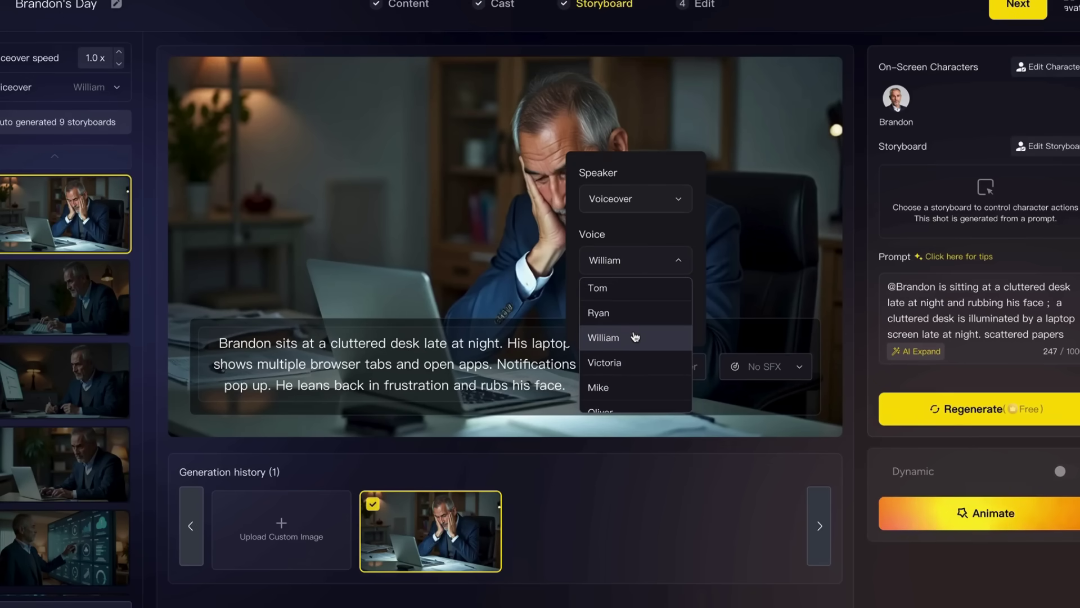
left_click(635, 337)
left_click(631, 312)
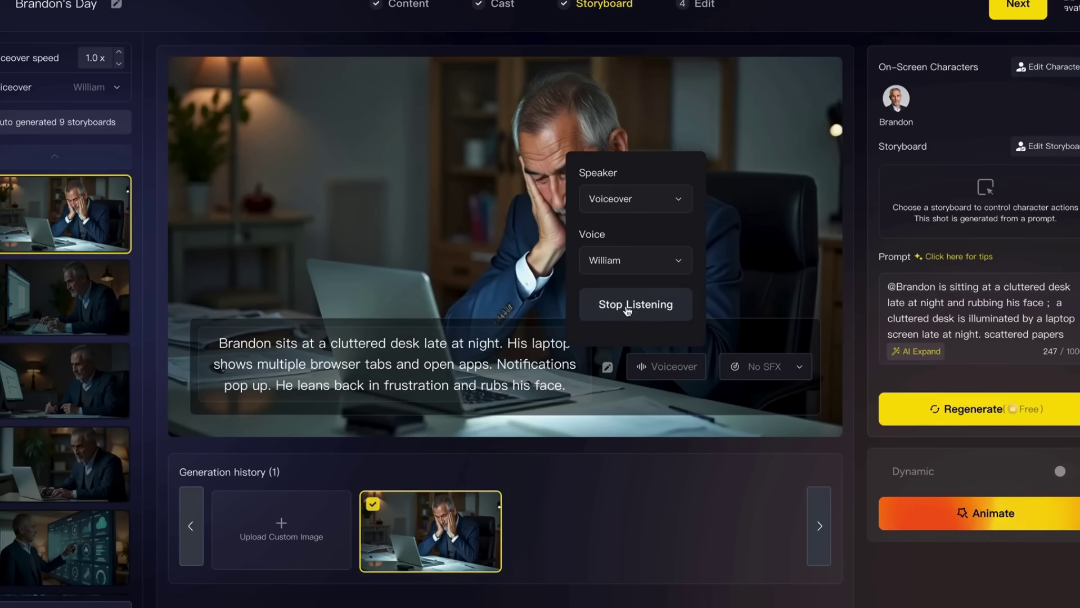
left_click(627, 306)
Step through storyboard shots 3 to 6 to the dashboard shot about focus and satisfaction
left_click(64, 388)
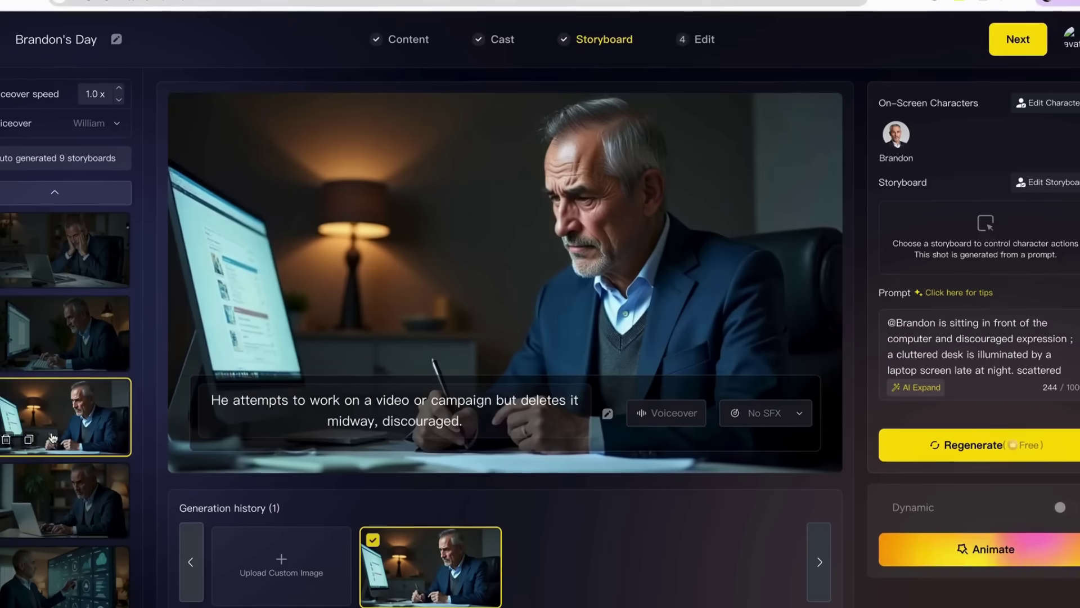
left_click(67, 476)
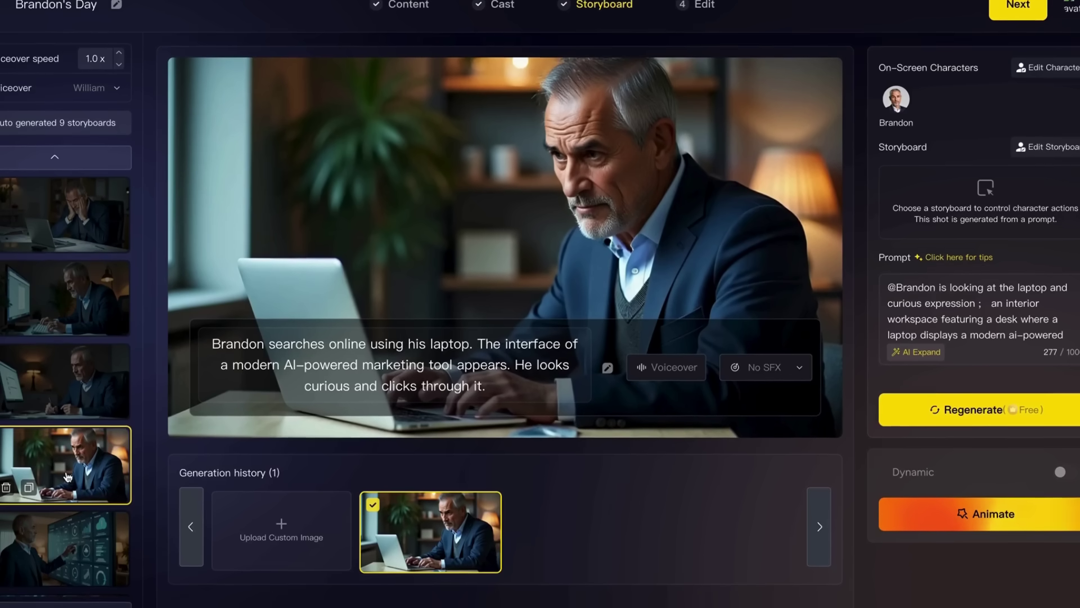
left_click(87, 546)
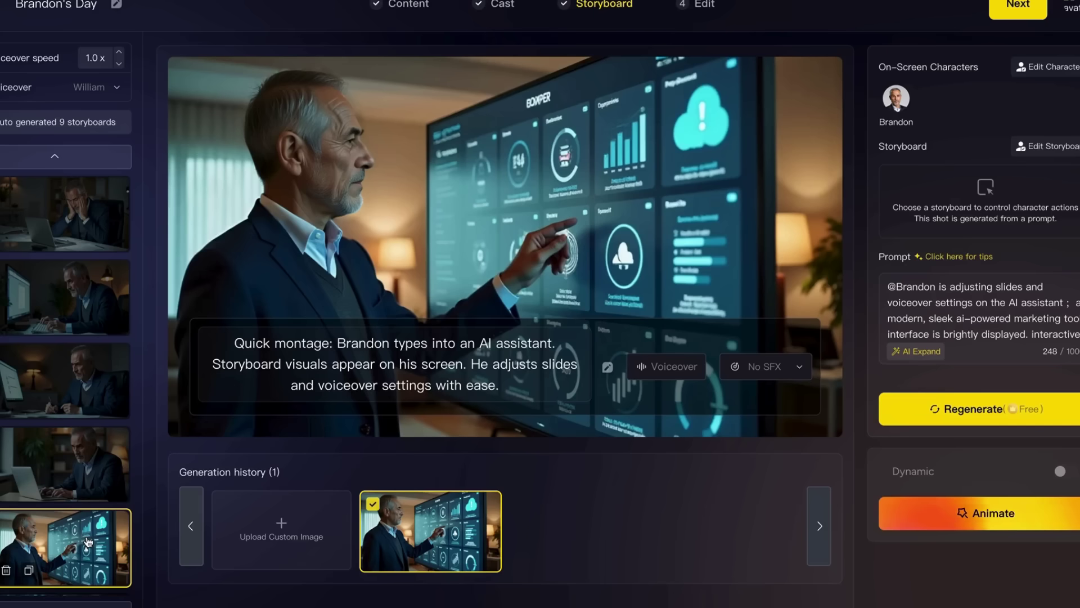
scroll(87, 541, "down", 1)
left_click(87, 542)
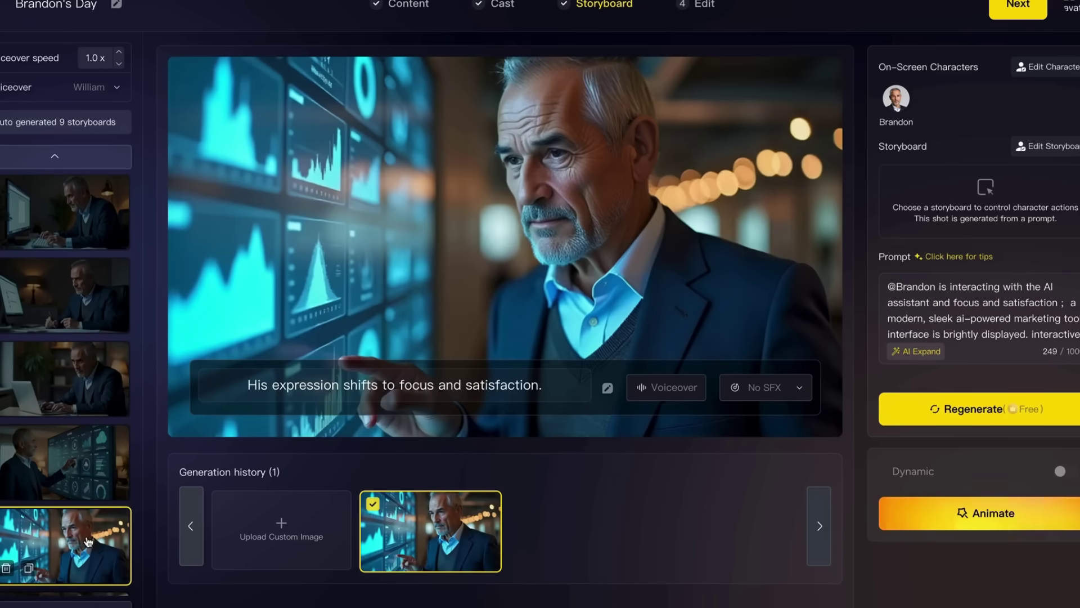
scroll(88, 542, "down", 1)
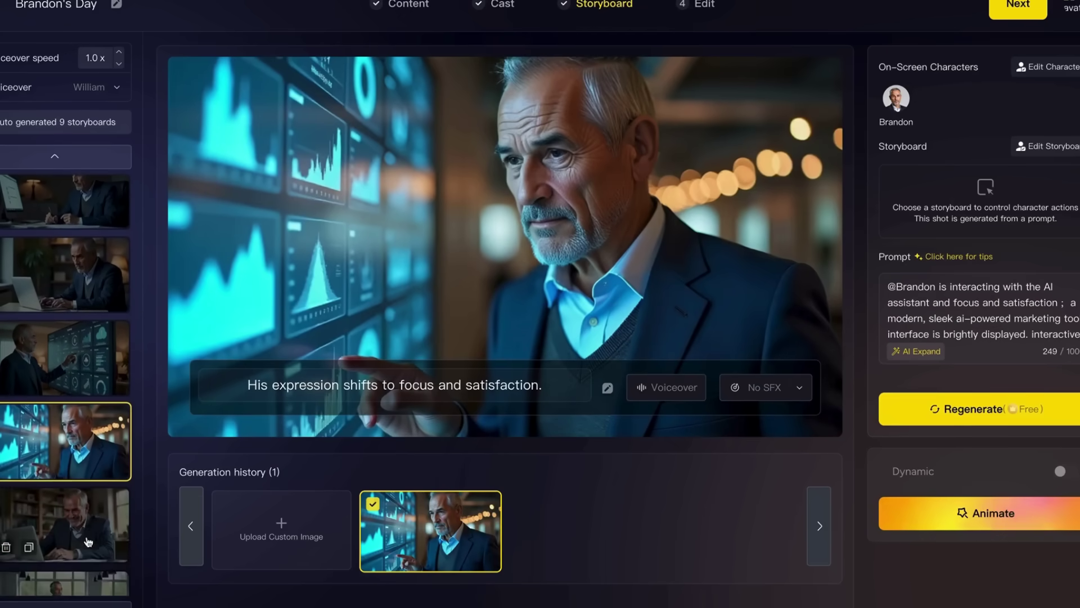
left_click(89, 528)
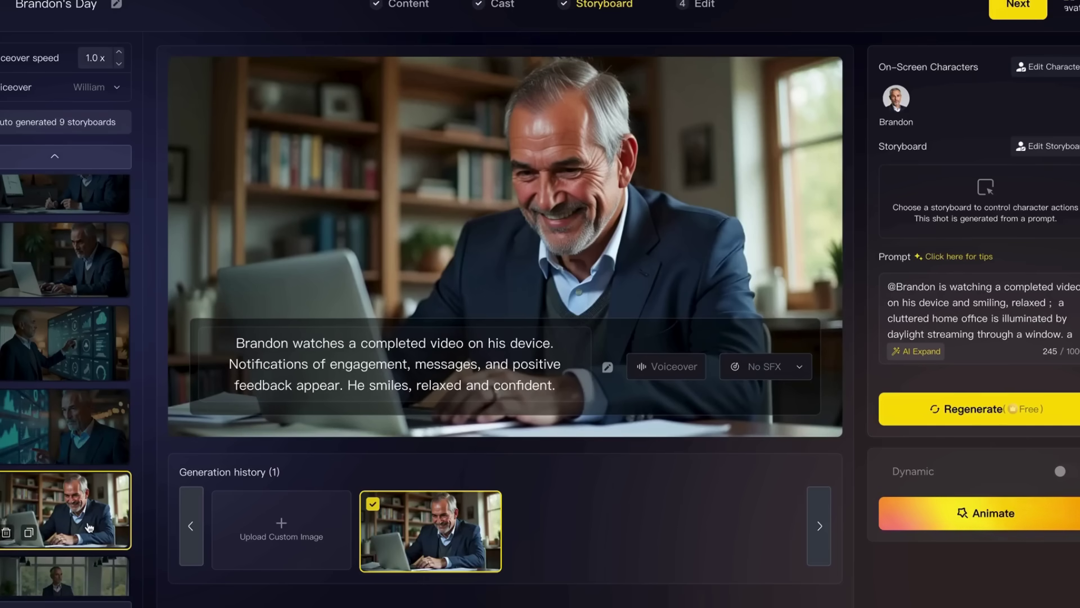
left_click(102, 445)
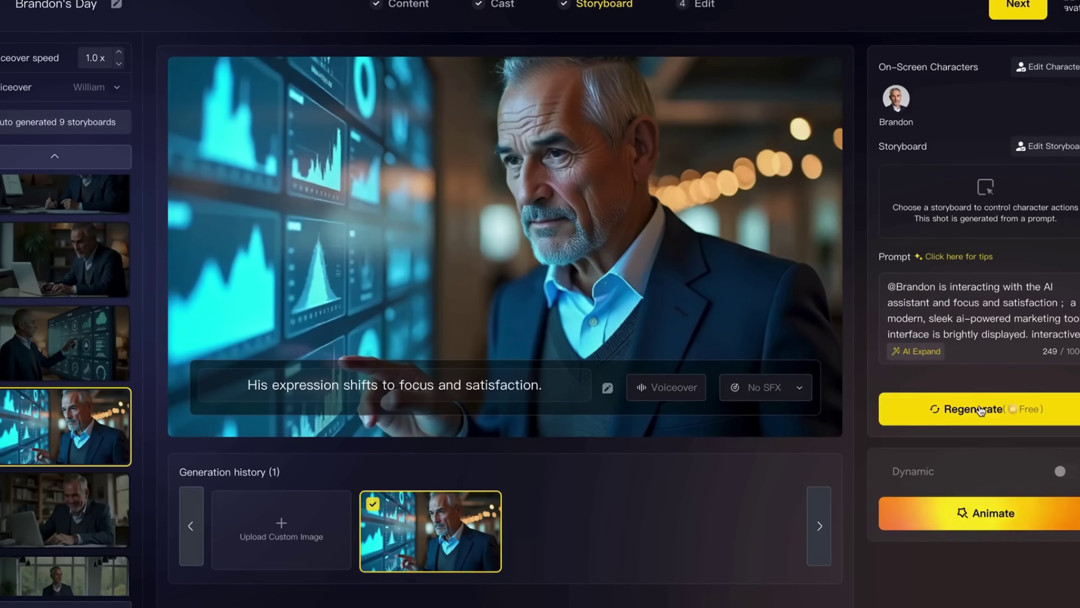
Replace the dashboard shot's prompt with the AI-expanded 615-character version and regenerate it
left_click(915, 358)
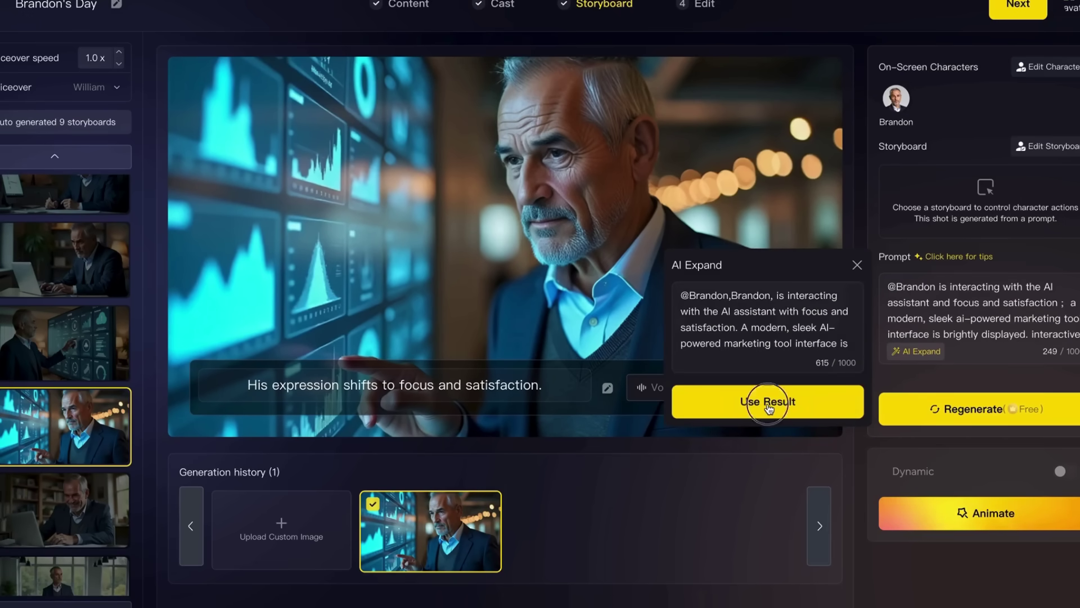
left_click(769, 401)
left_click(972, 411)
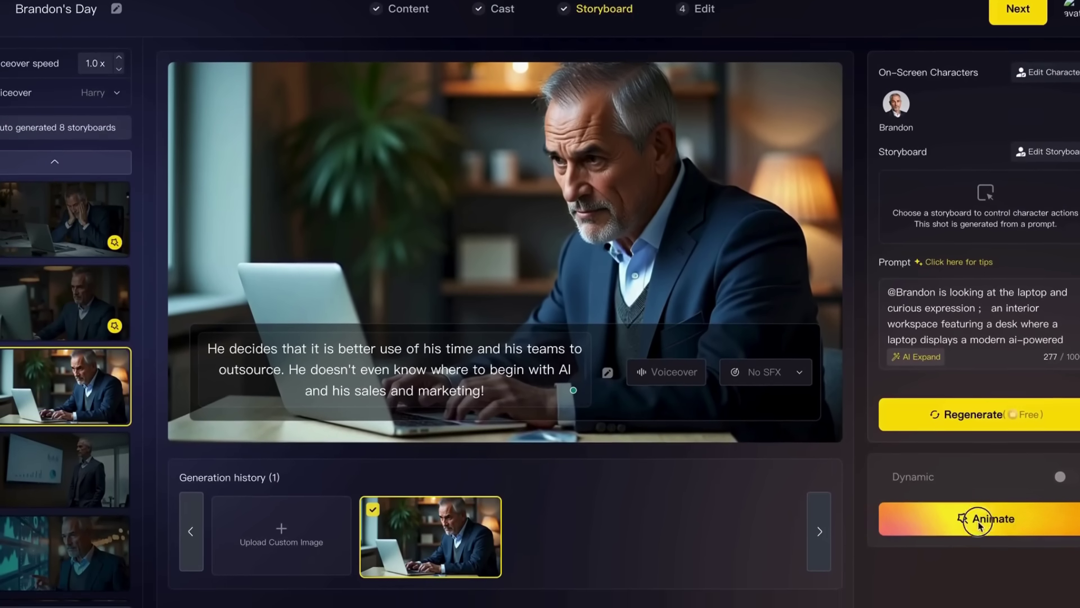
Request an Animate Pro animation of him scanning websites until his expression turns curious
left_click(980, 531)
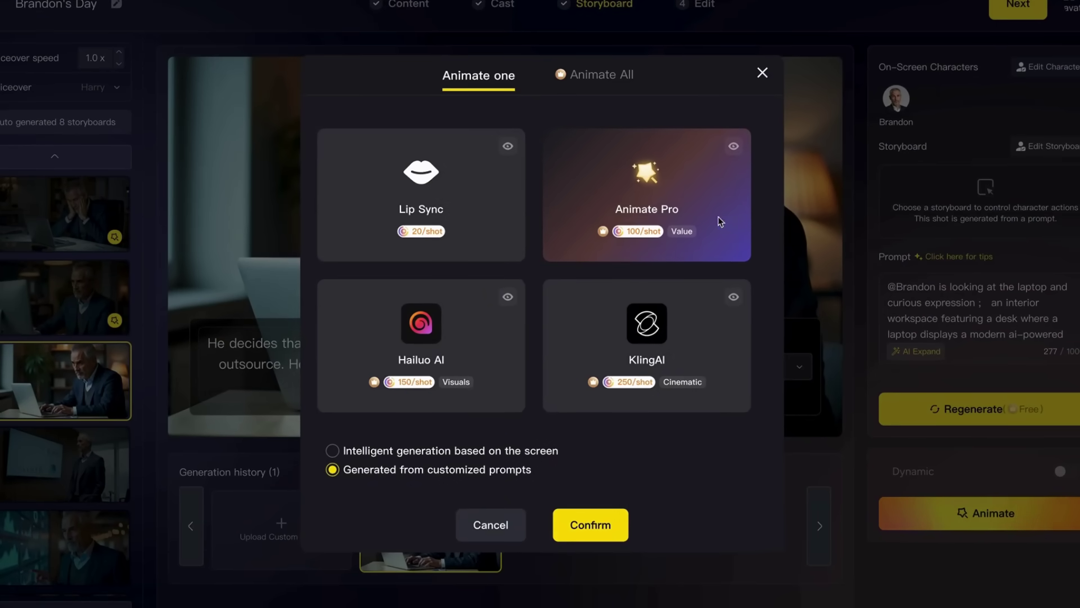
left_click(639, 181)
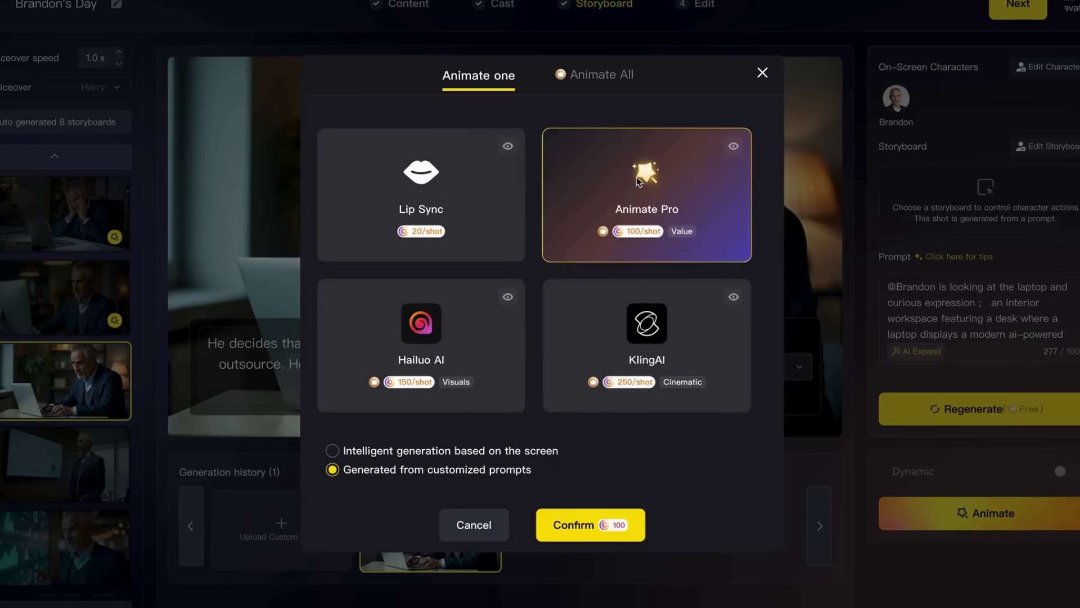
left_click(576, 525)
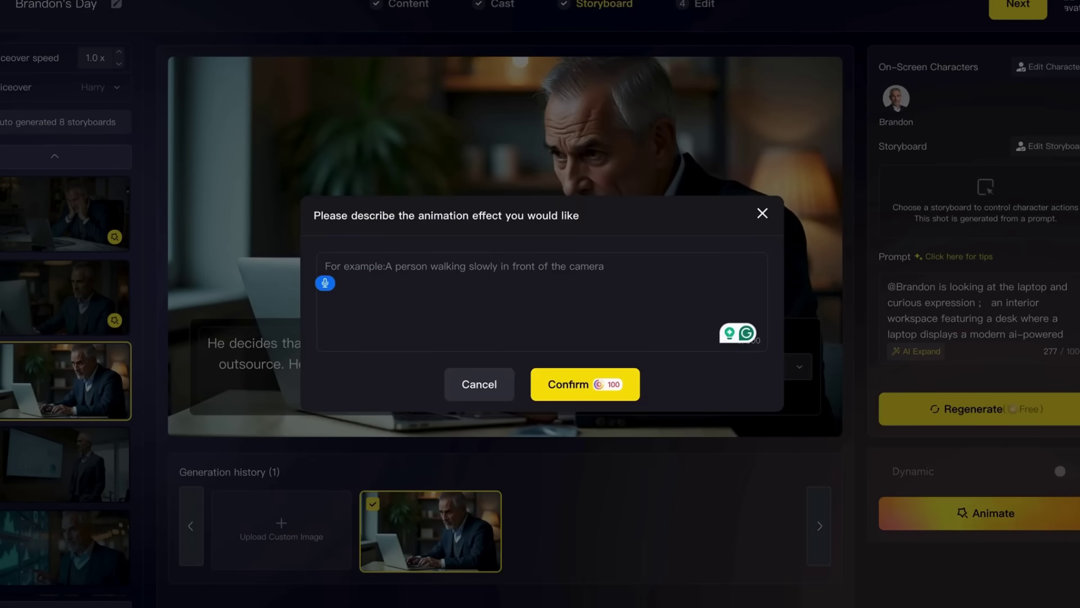
type("He stares intently at the screen, hoping to finance")
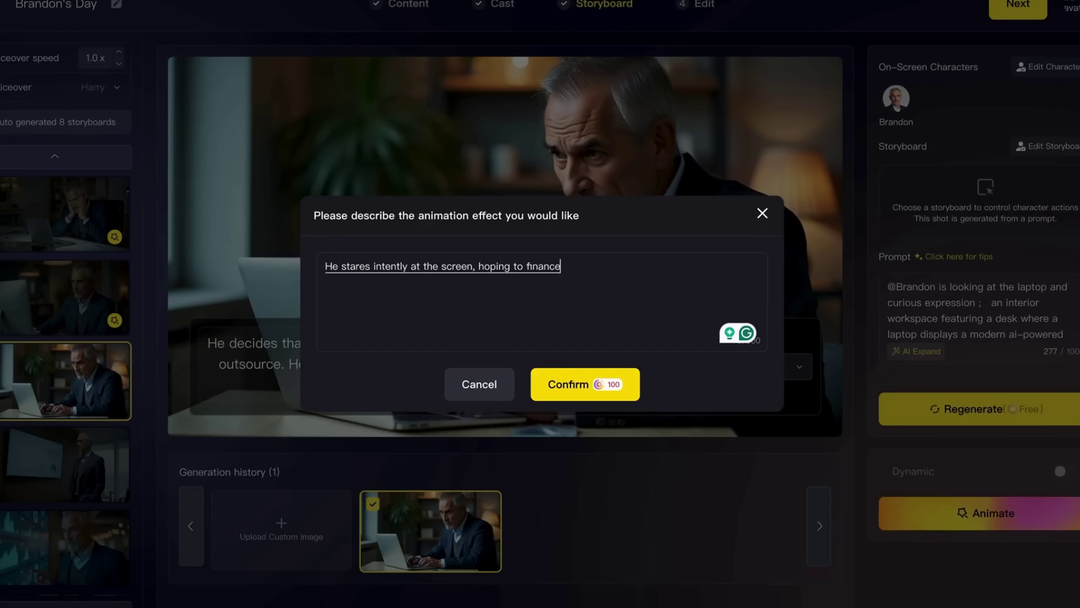
type("s scanning through")
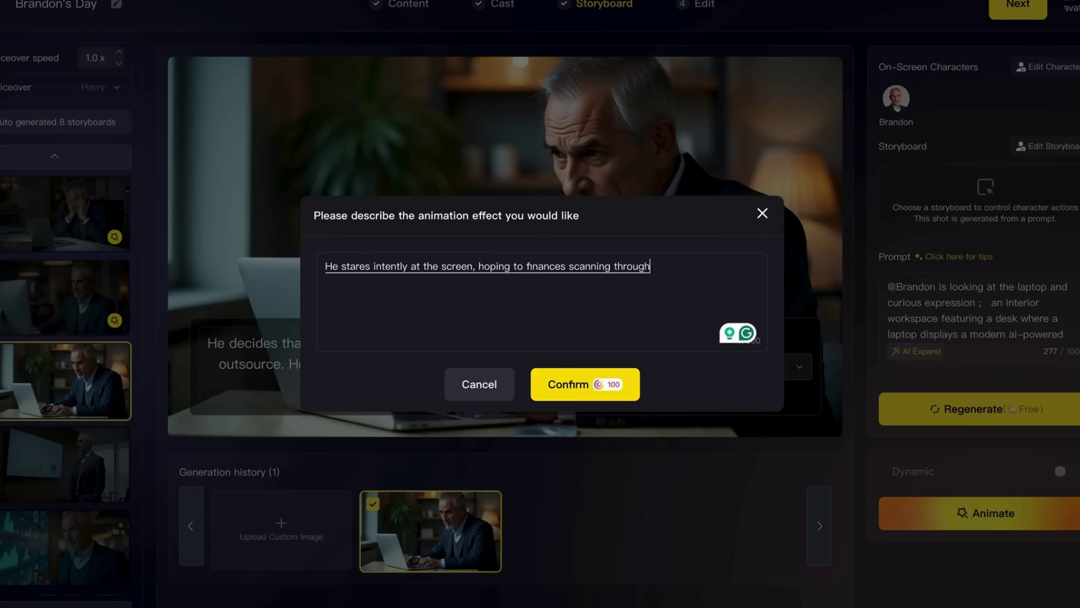
type(" websites, pricing and idea")
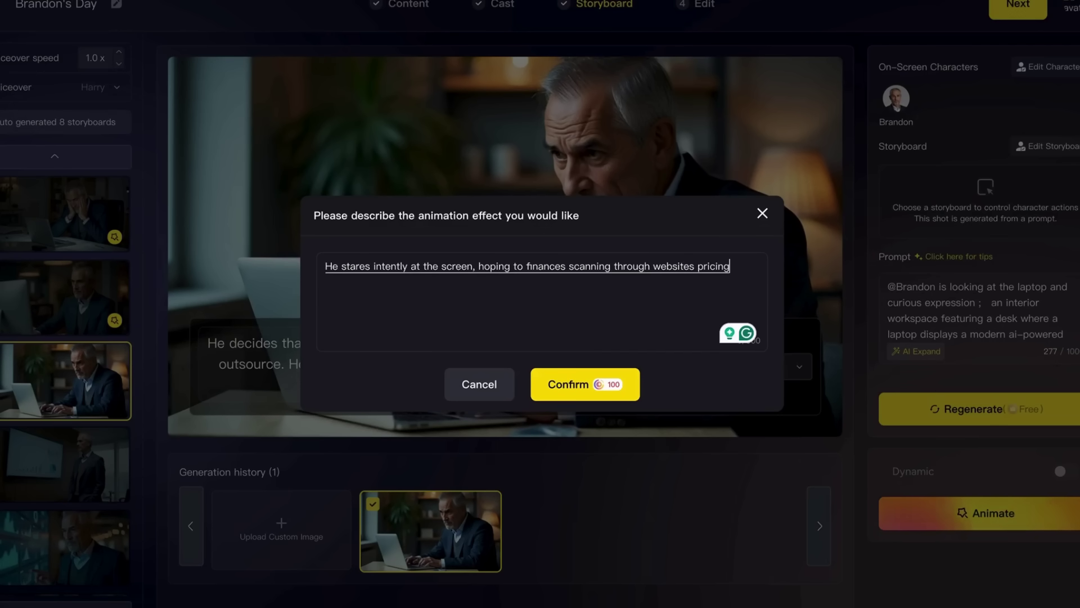
type("s")
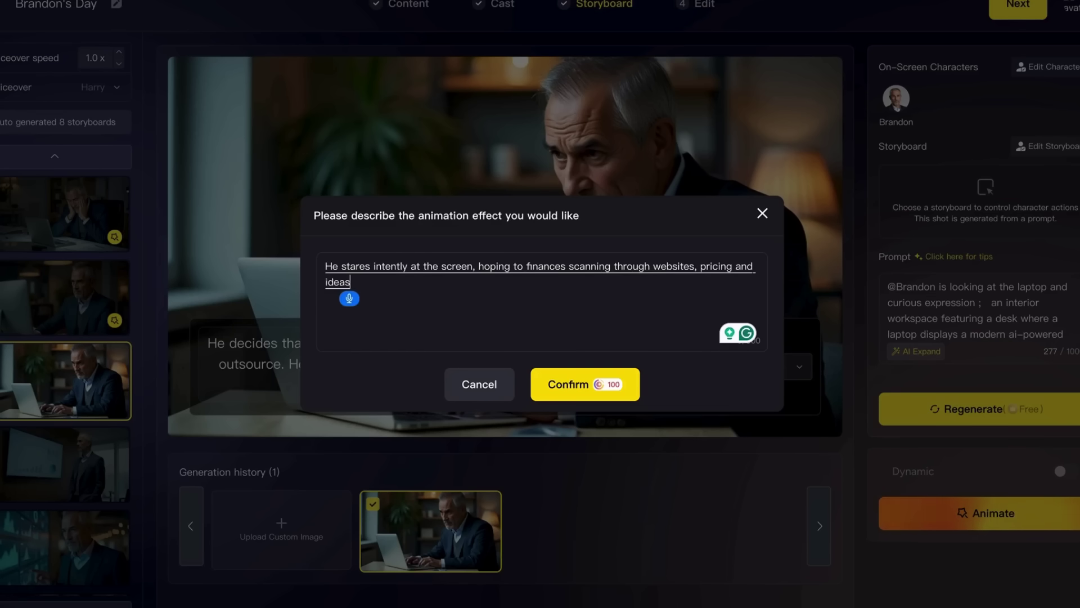
type(" it comes across")
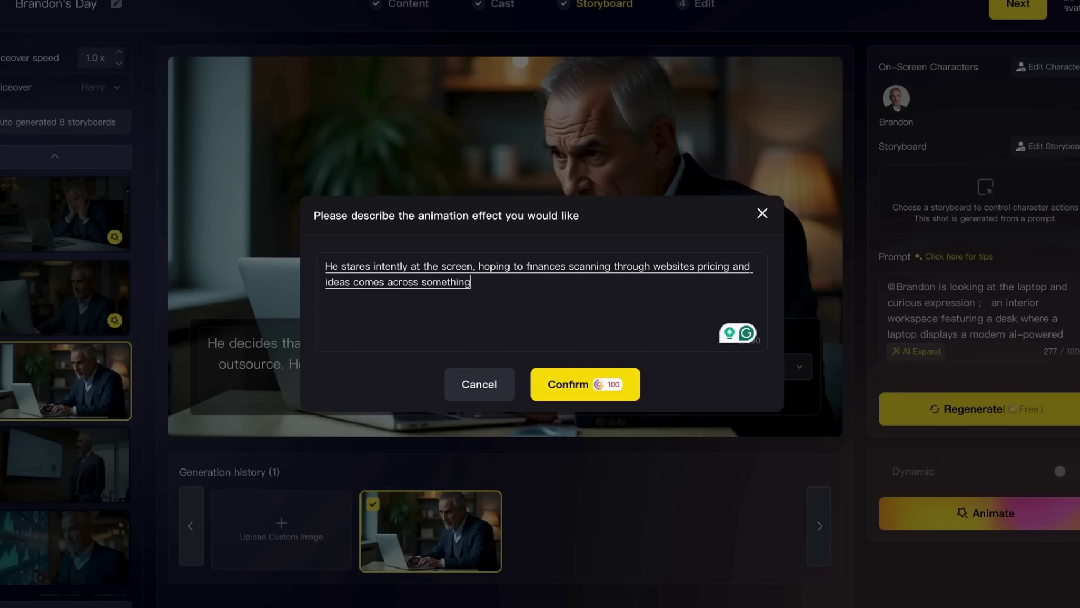
type("that sticks out to him and his expression")
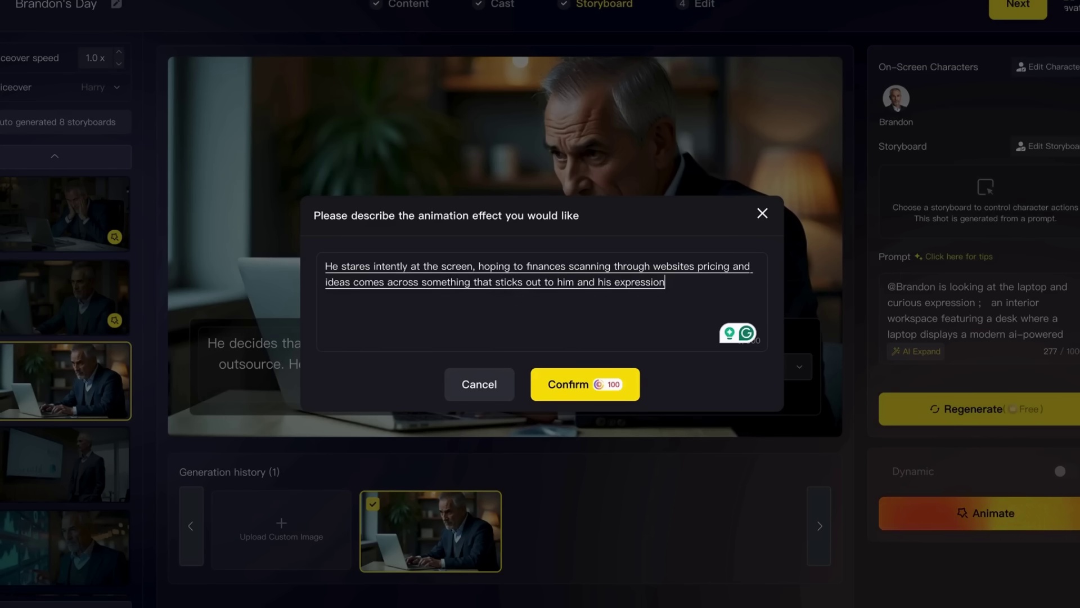
type(" changes to curiosity")
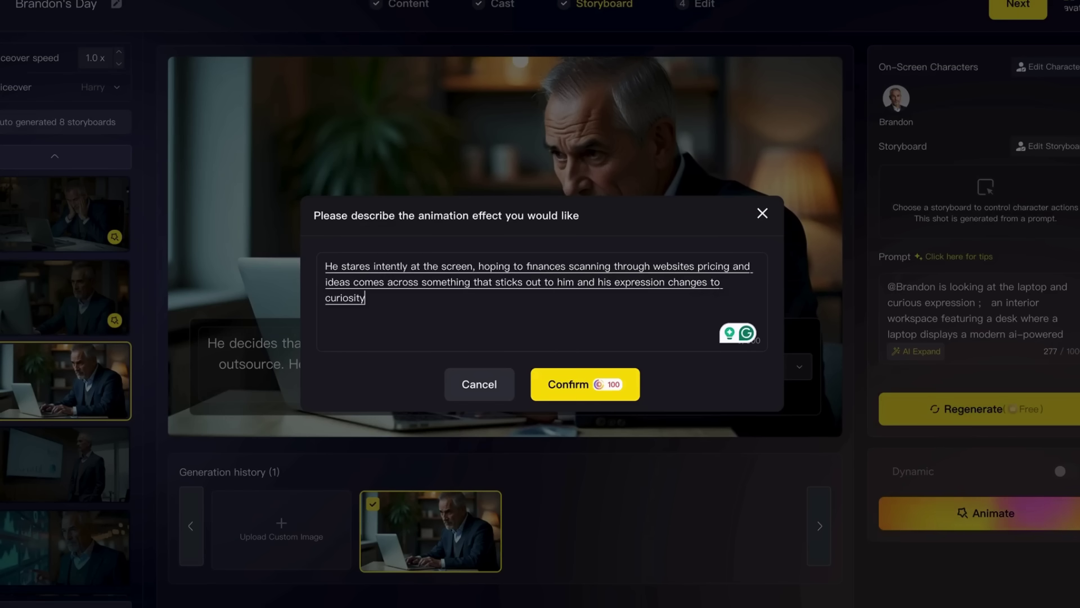
type(" the camera")
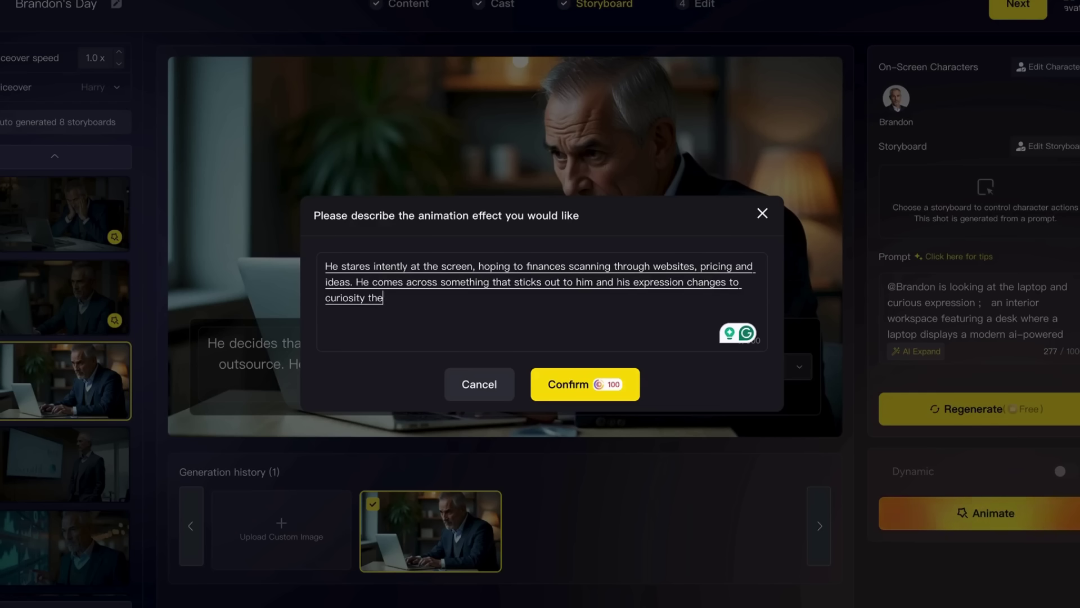
type(" pans around slow")
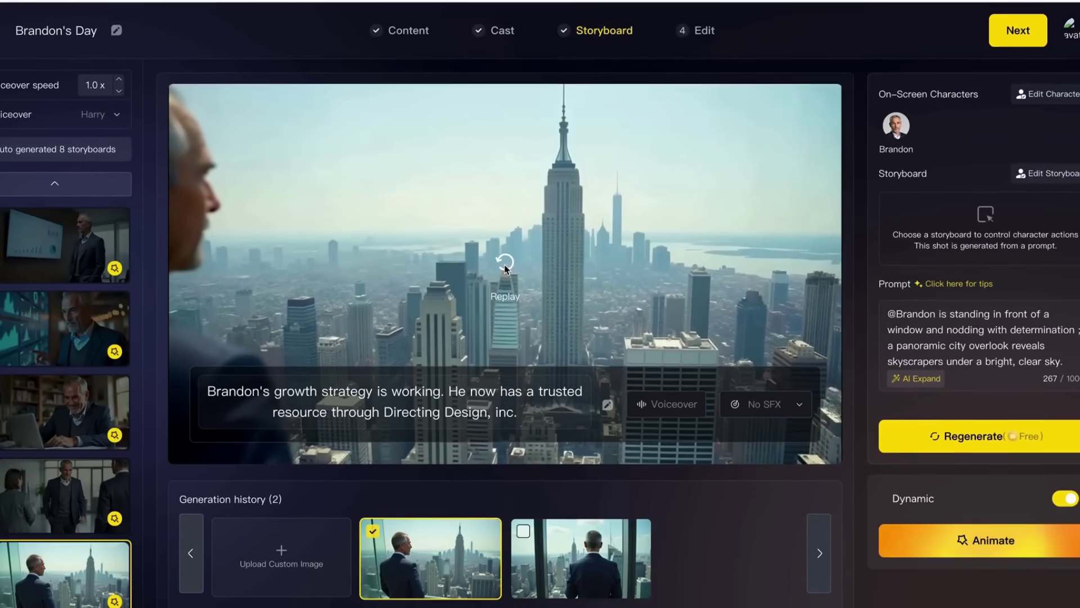
Replay the city skyline clip, preview the office and first shots, then advance to Edit
left_click(506, 255)
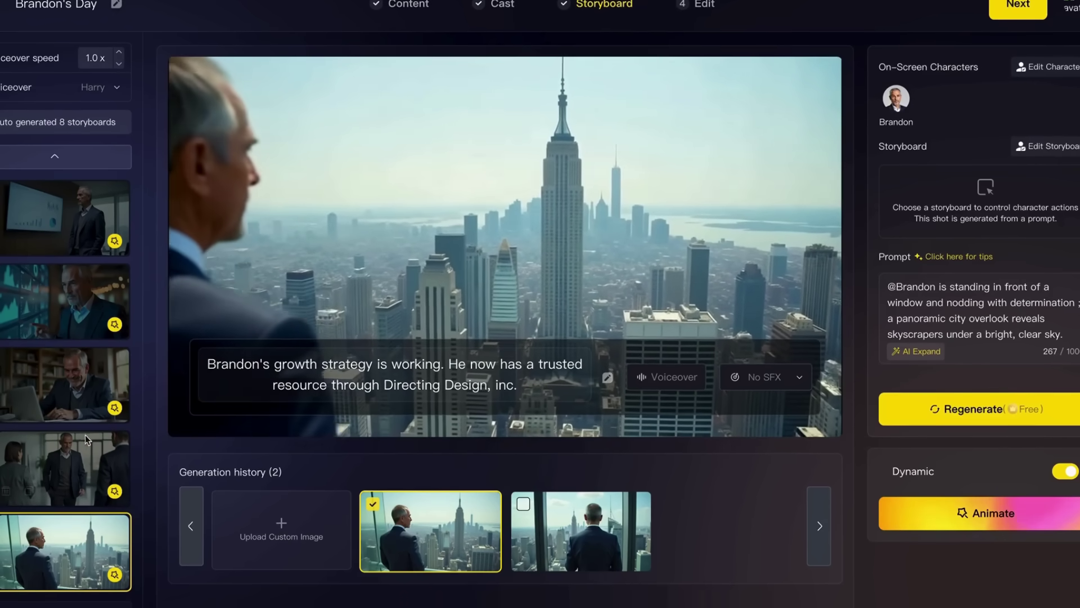
left_click(50, 402)
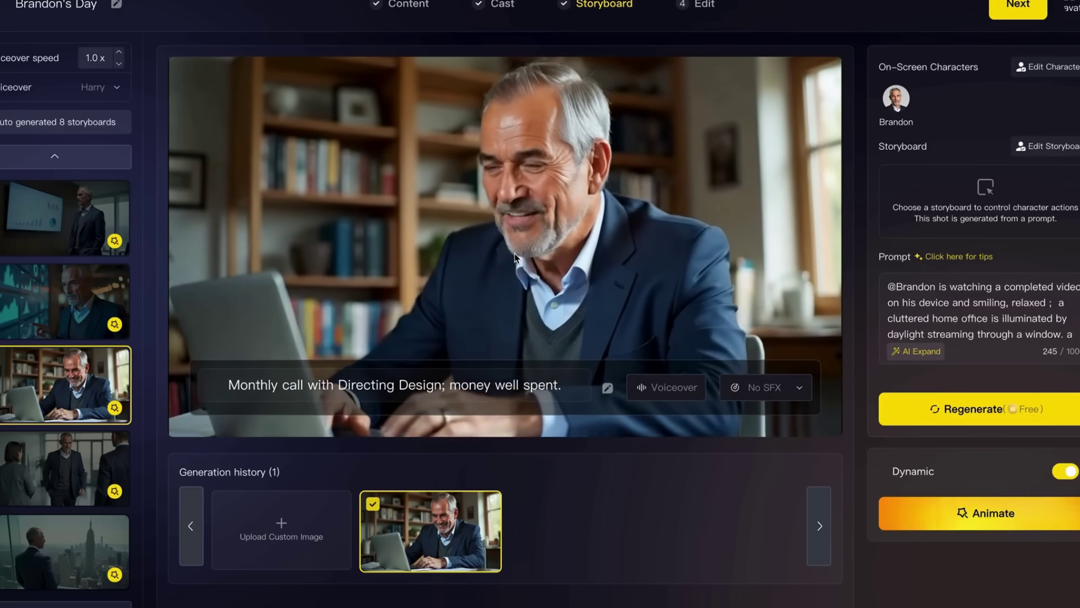
mouse_move(514, 256)
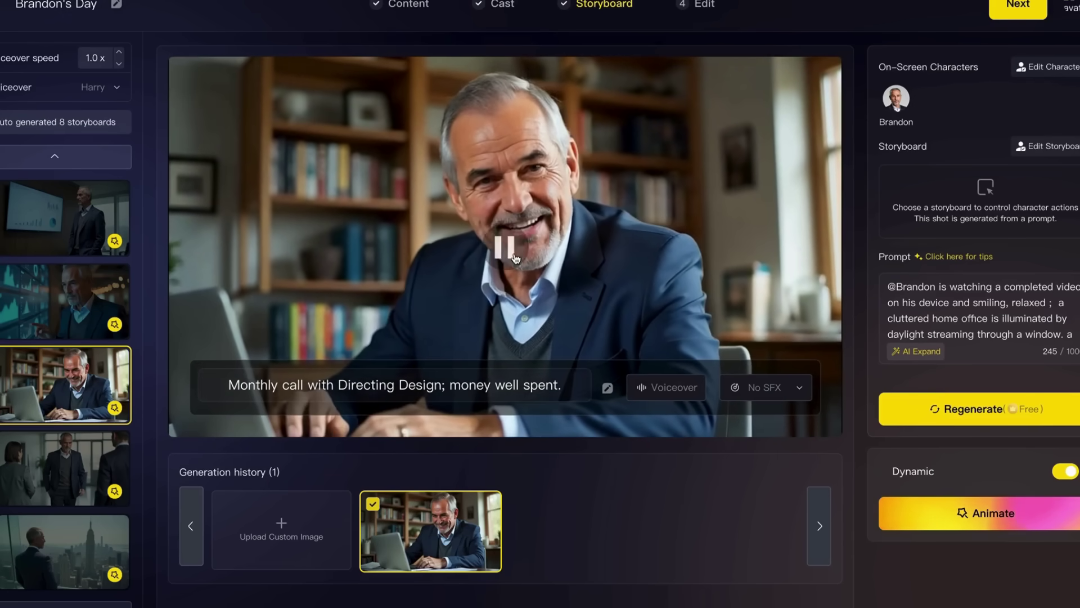
left_click(66, 221)
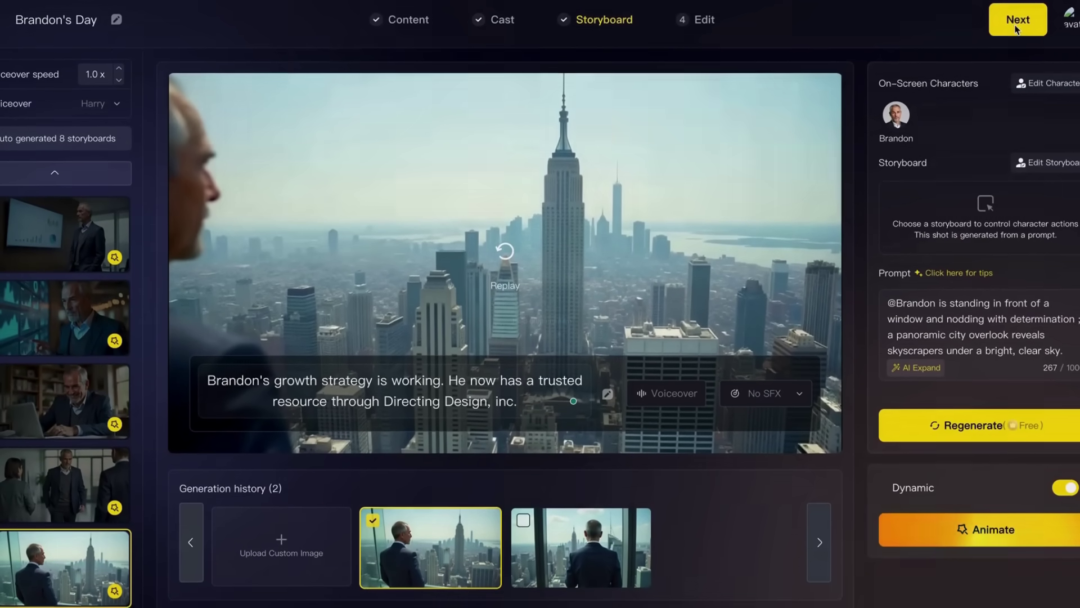
left_click(1018, 25)
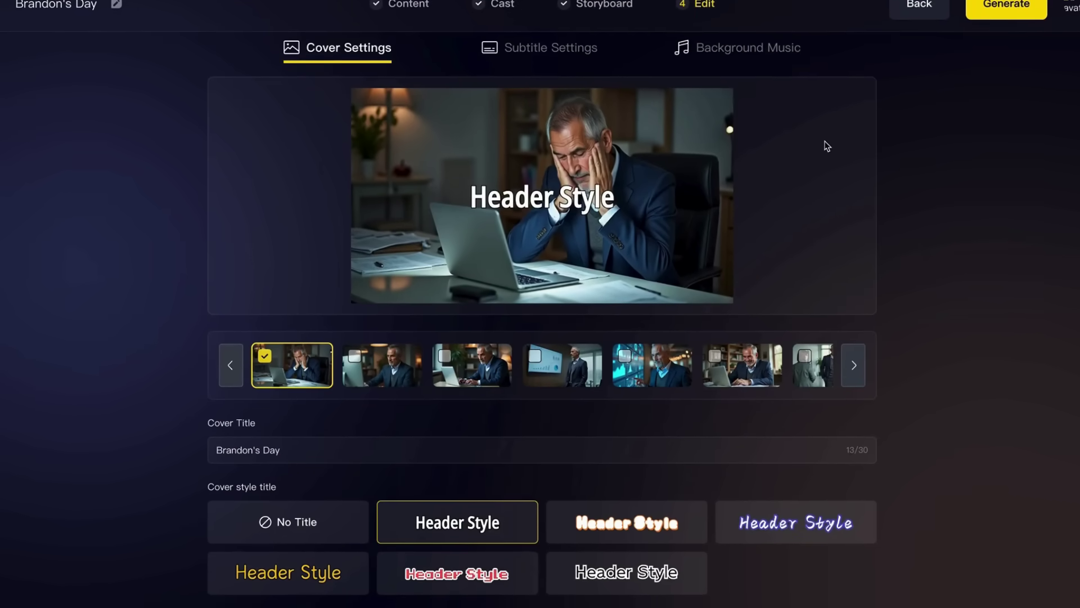
Set the cover style to No Title and bring up the Subtitle Settings options
left_click(312, 525)
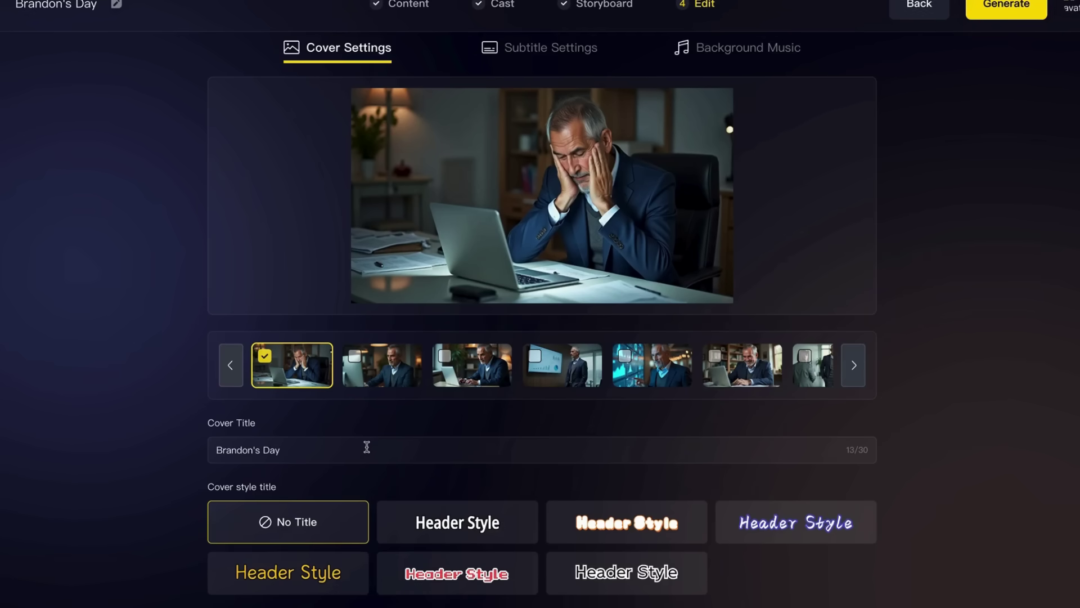
left_click(548, 50)
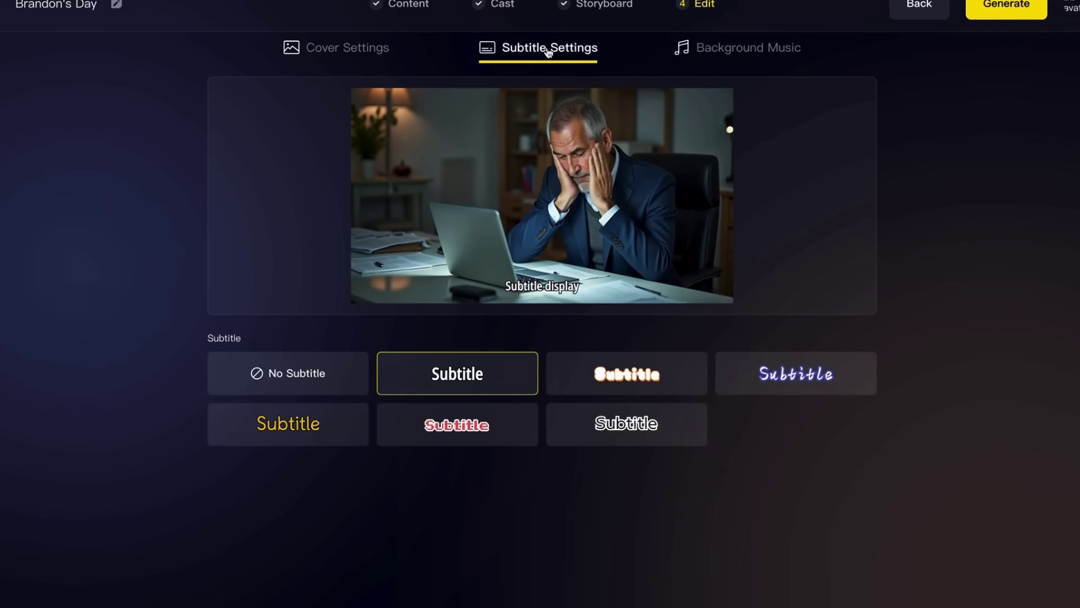
Preview the yellow, red pixel and white outlined subtitle styles, then set No Subtitle
left_click(310, 428)
left_click(467, 432)
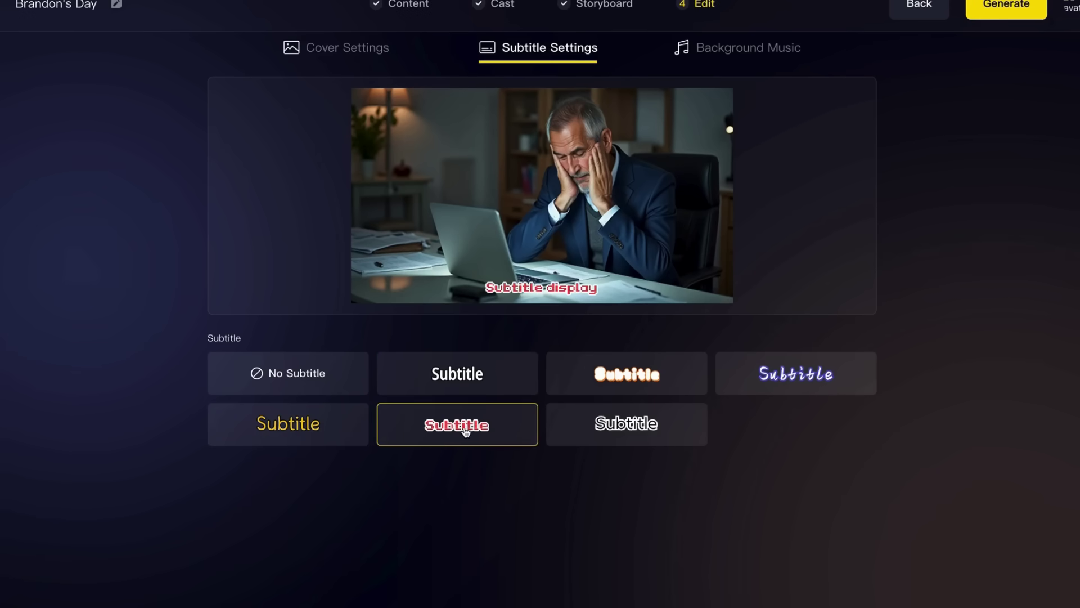
left_click(668, 429)
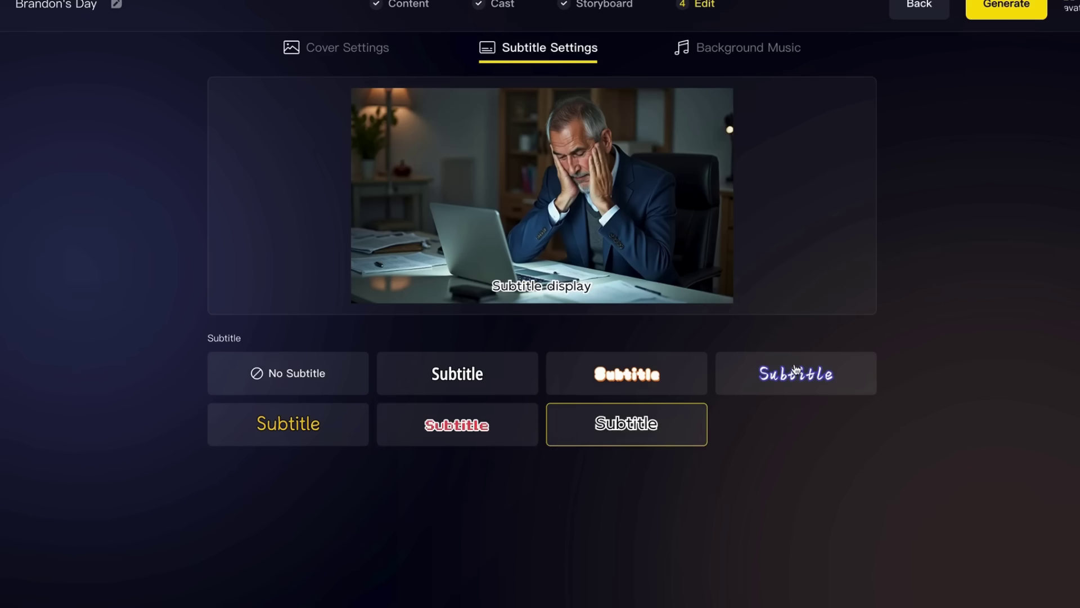
left_click(295, 375)
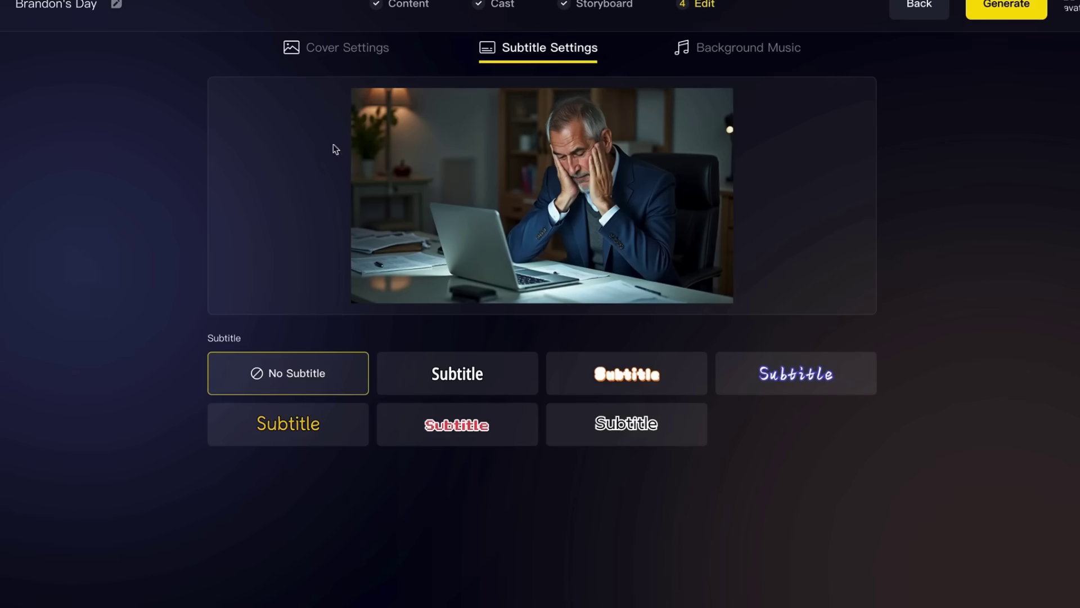
In Cover Settings, try the second and third shots, then pick the chart-screen shot as cover
left_click(360, 56)
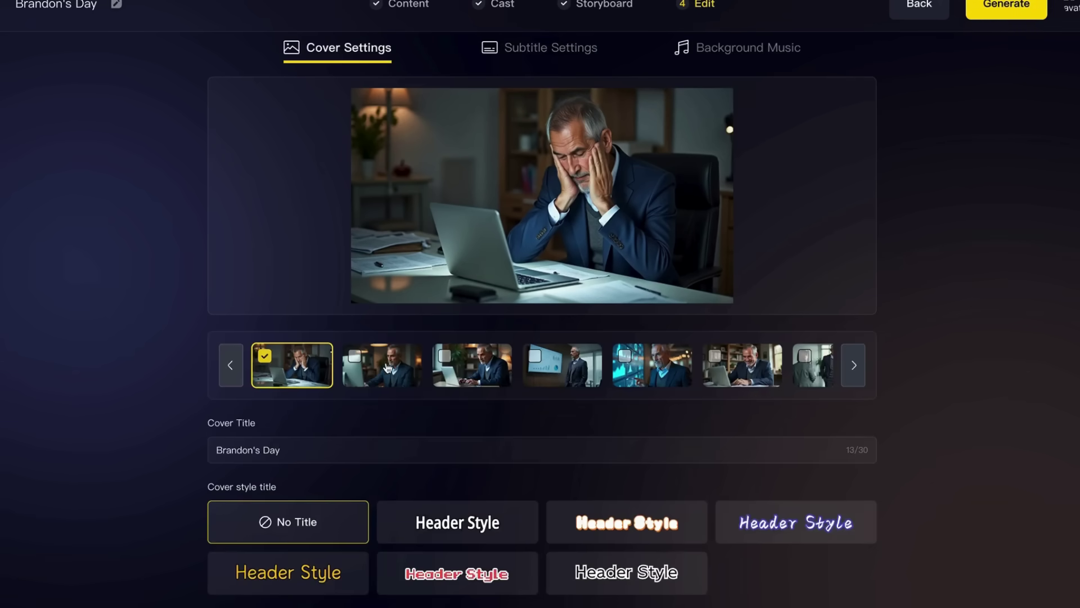
left_click(389, 369)
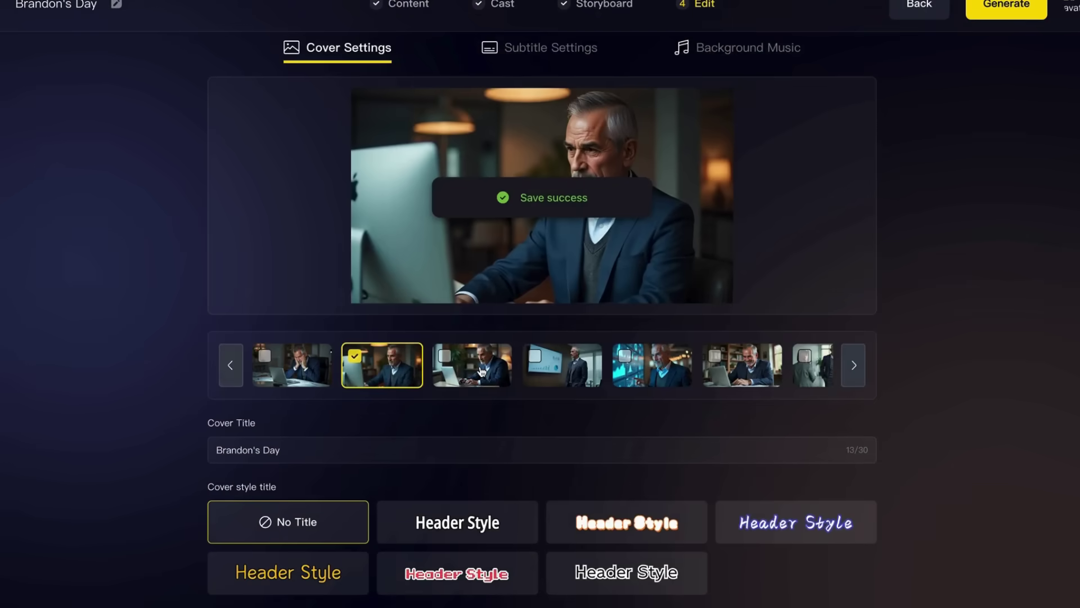
left_click(481, 371)
left_click(562, 372)
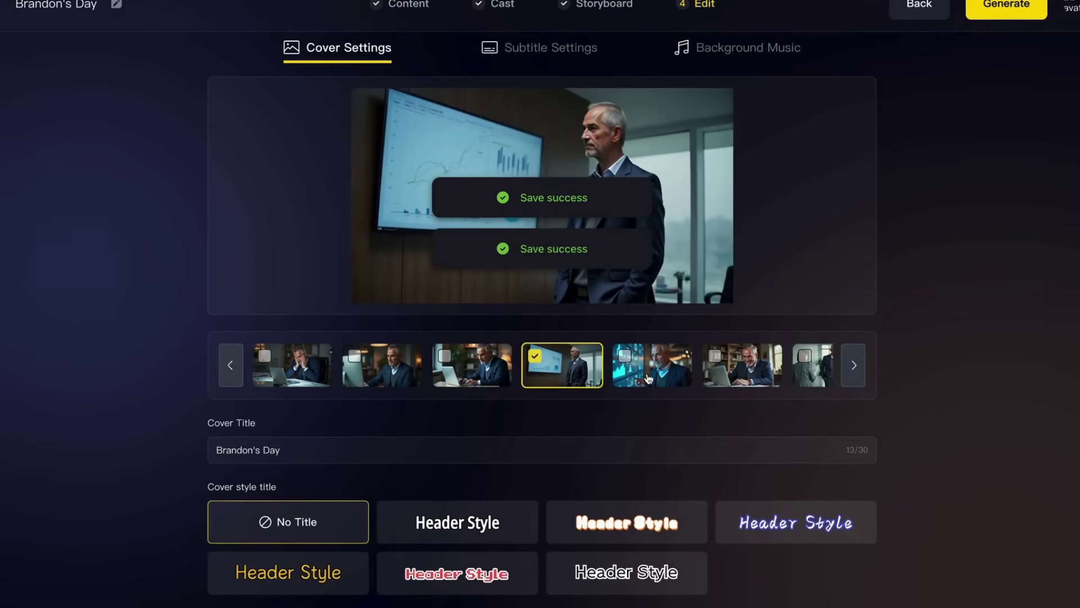